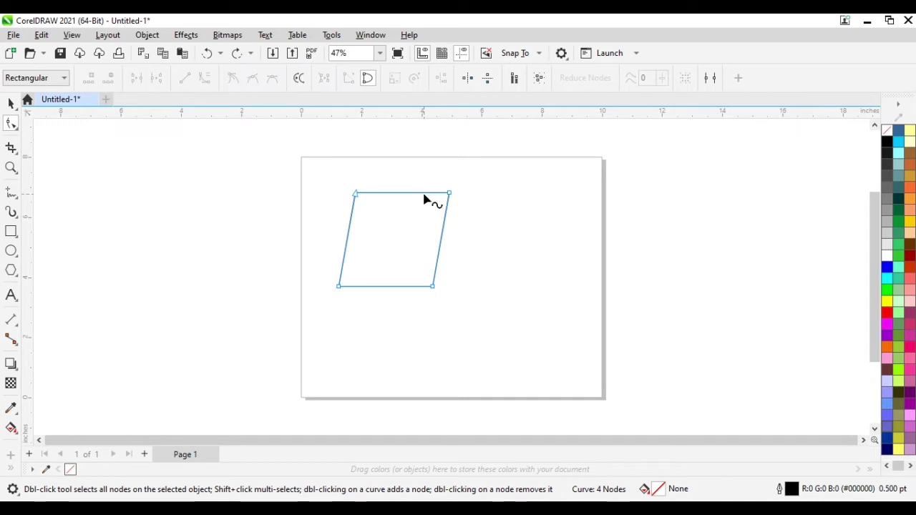
Bend the top edge of the slanted four-node shape upward into a curve that peaks right of its middle.
click(423, 193)
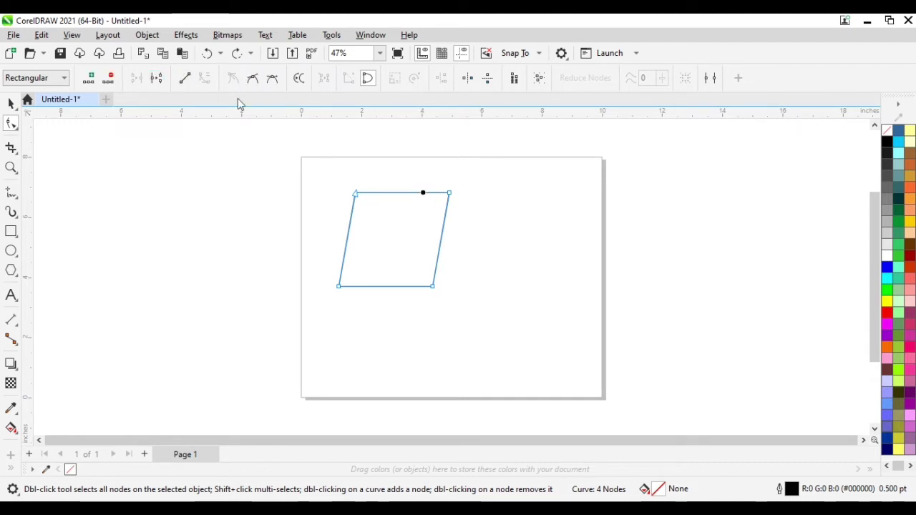
click(450, 193)
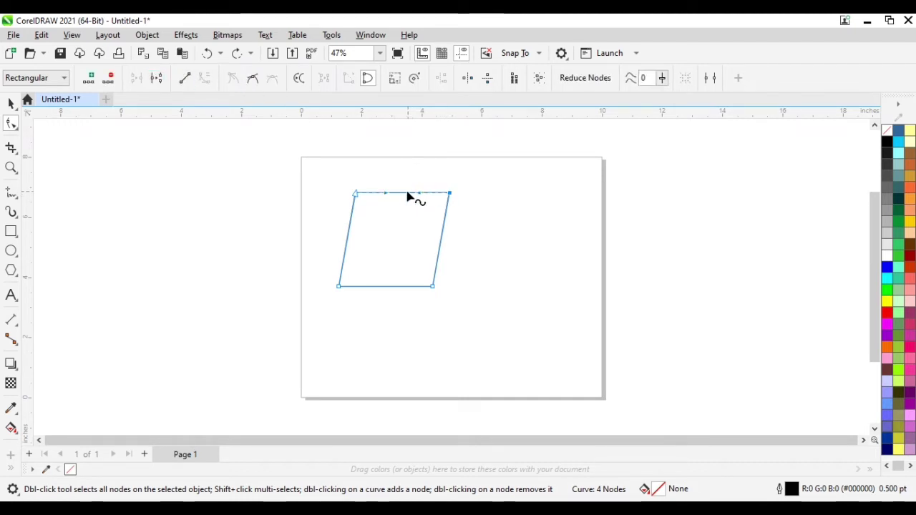
drag(403, 197, 420, 184)
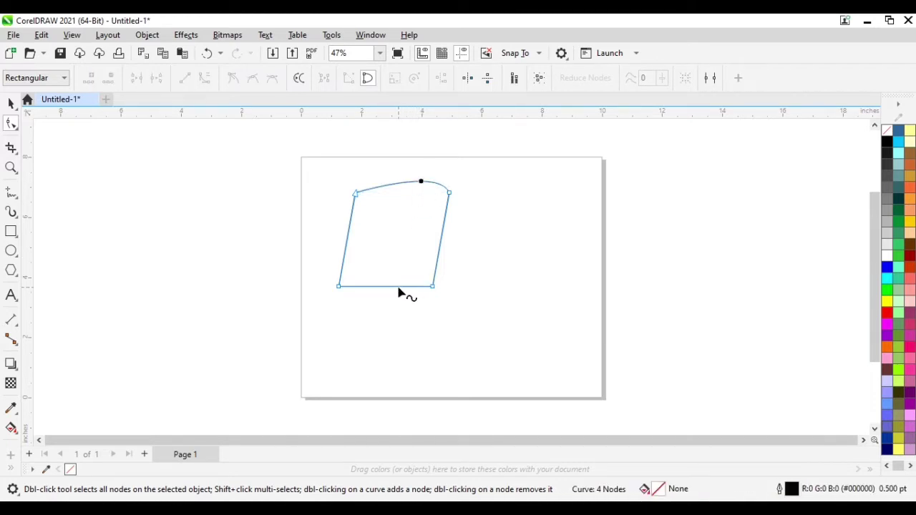
Bend the shape's bottom edge upward into a matching curve parallel to the curved top edge.
click(432, 287)
click(339, 287)
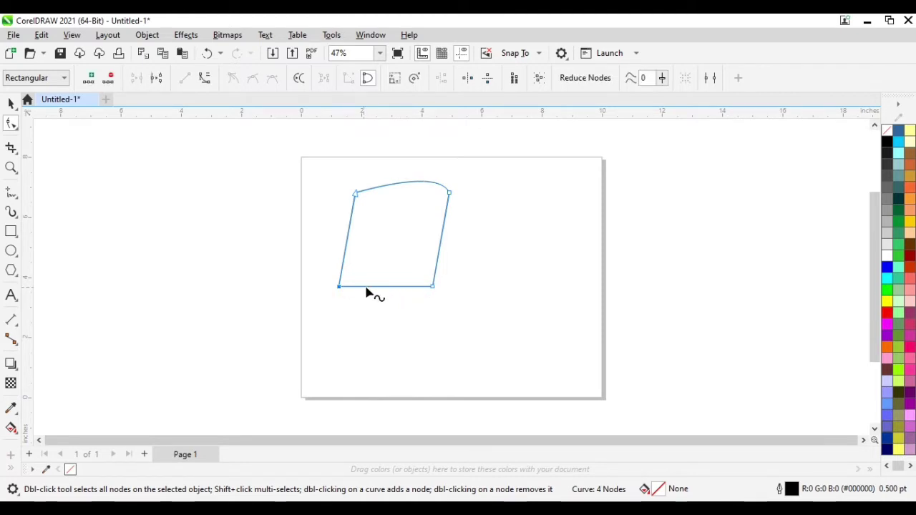
click(433, 287)
click(339, 287)
click(387, 287)
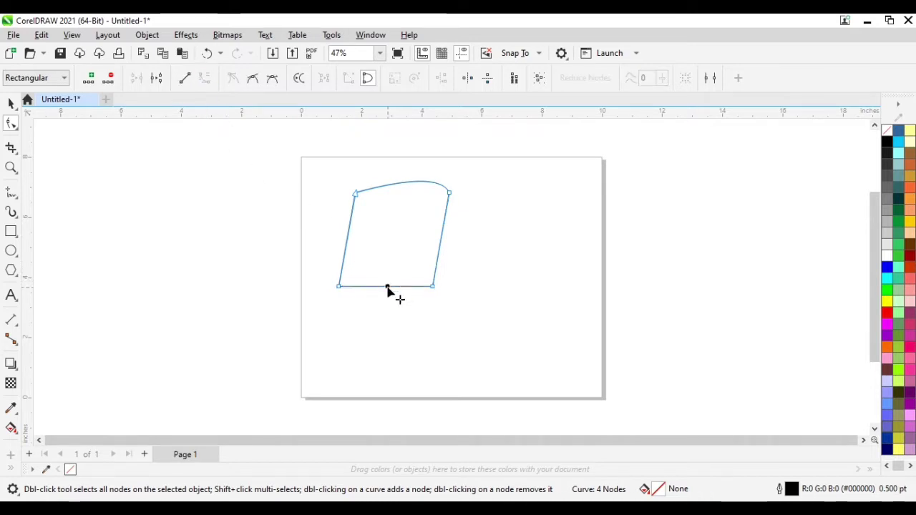
mouse_move(387, 287)
mouse_down()
mouse_move(410, 268)
mouse_move(403, 278)
mouse_up()
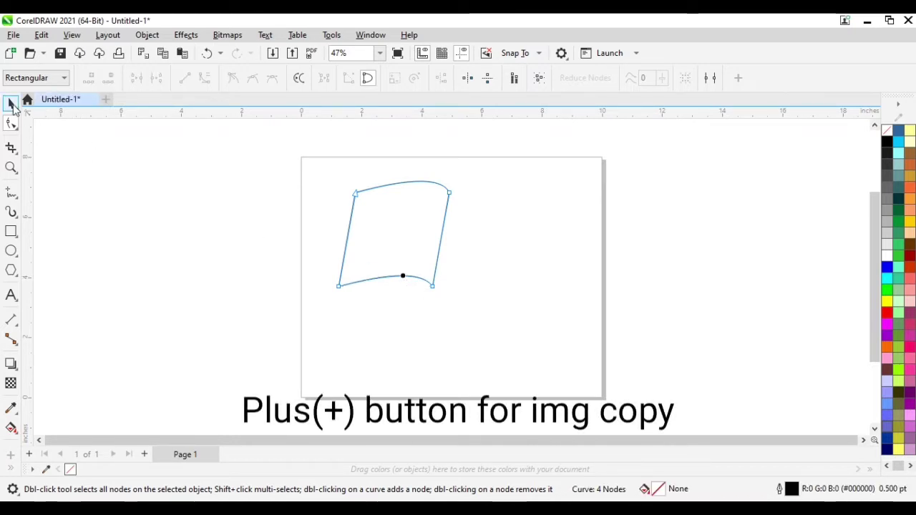
Duplicate the curved pane and place the copy directly beneath the original, following the slant with a narrow gap.
click(11, 105)
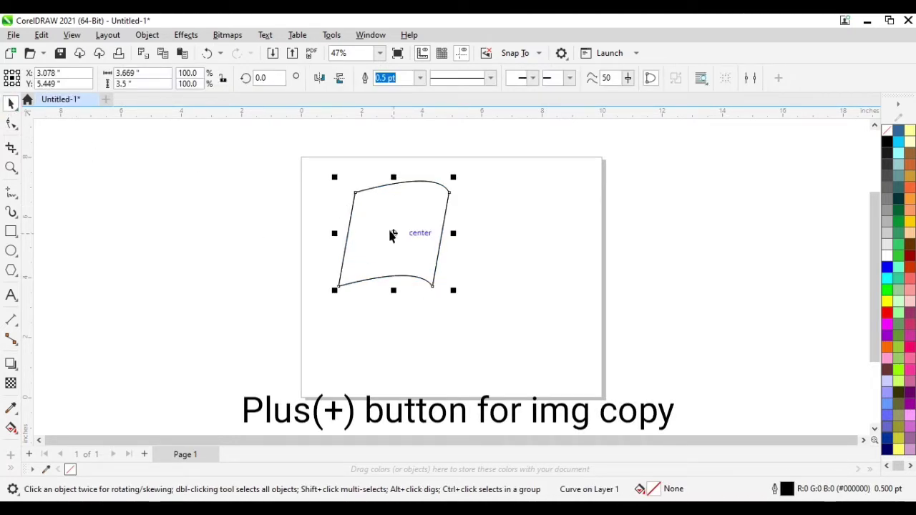
drag(392, 236, 377, 332)
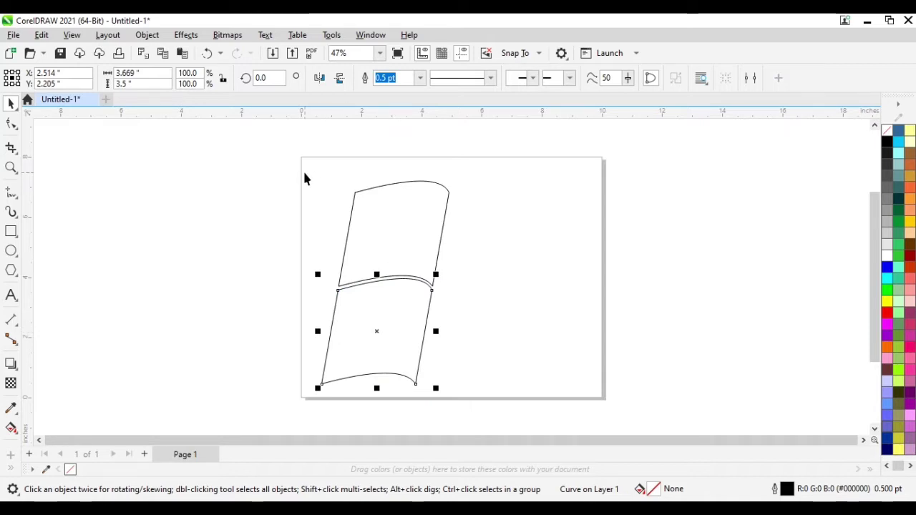
Duplicate both panes, mirror the copies horizontally and vertically, and place them beside the originals with a narrow gap.
drag(301, 160, 453, 400)
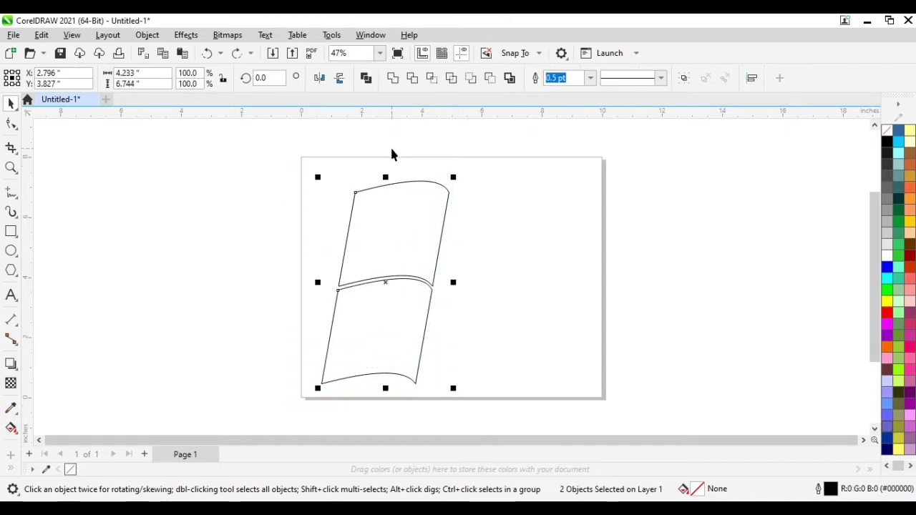
click(319, 78)
click(320, 78)
drag(385, 286, 482, 296)
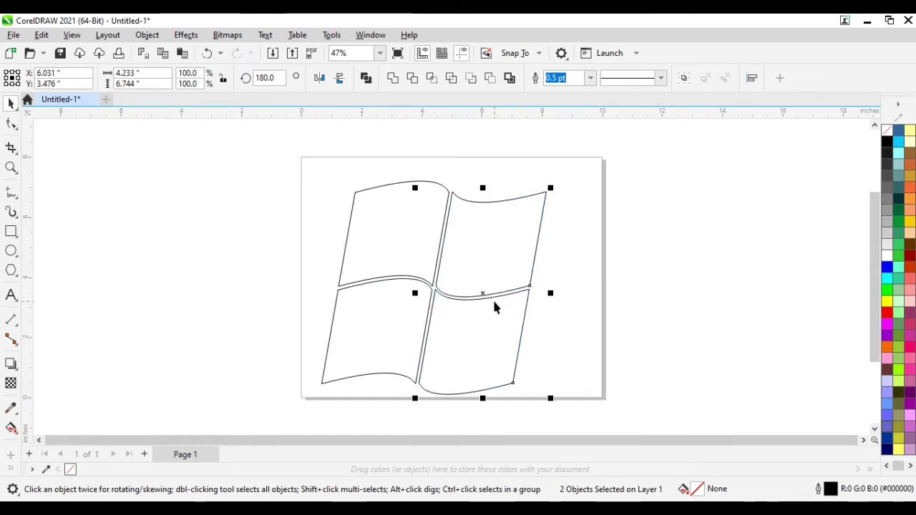
Nudge the mirrored pair of panes slightly down and left to X 6.021", Y 3.436" to align the gaps.
key(Down)
key(Down)
key(Down)
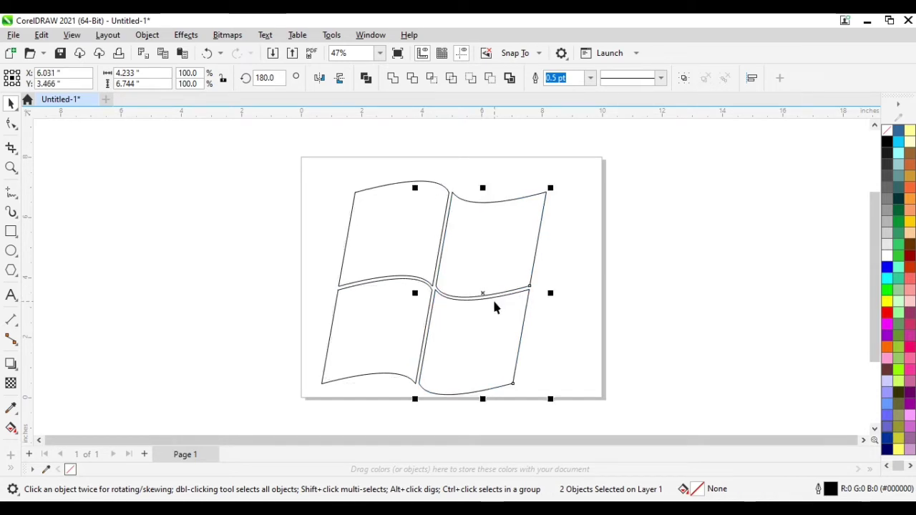
key(Left)
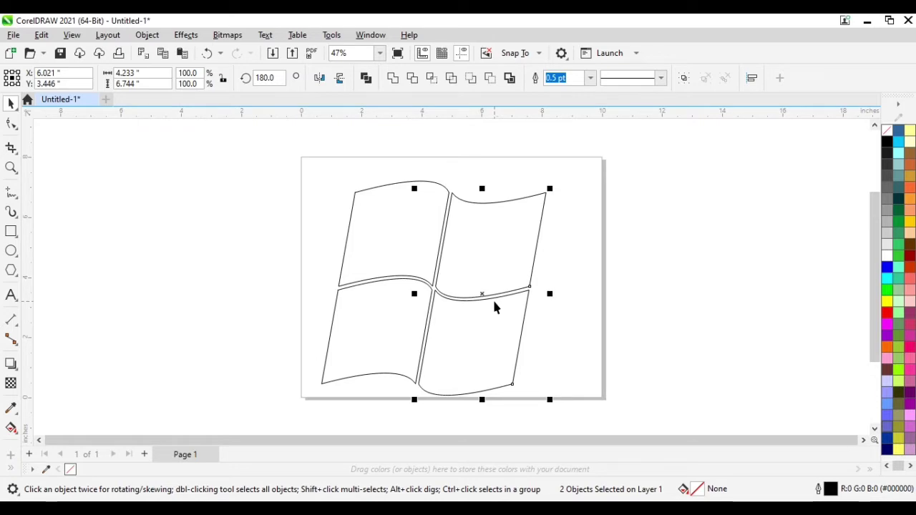
key(Down)
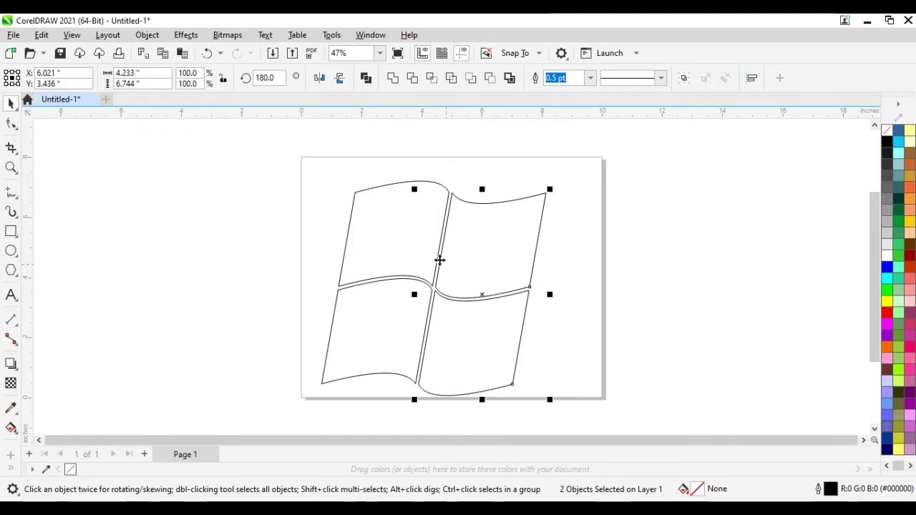
Move all four panes together to the centre of the page.
mouse_move(295, 156)
mouse_down()
mouse_move(523, 393)
mouse_move(589, 440)
mouse_up()
click(380, 53)
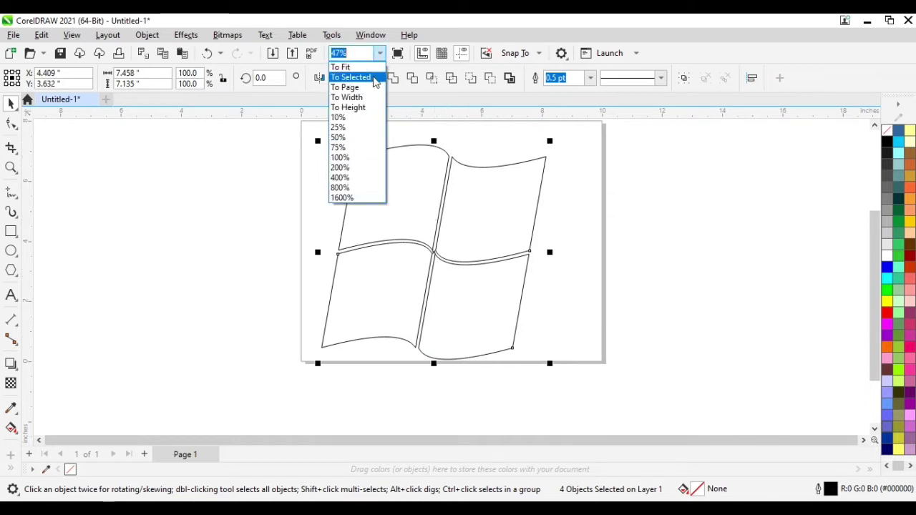
click(342, 86)
drag(434, 286, 451, 279)
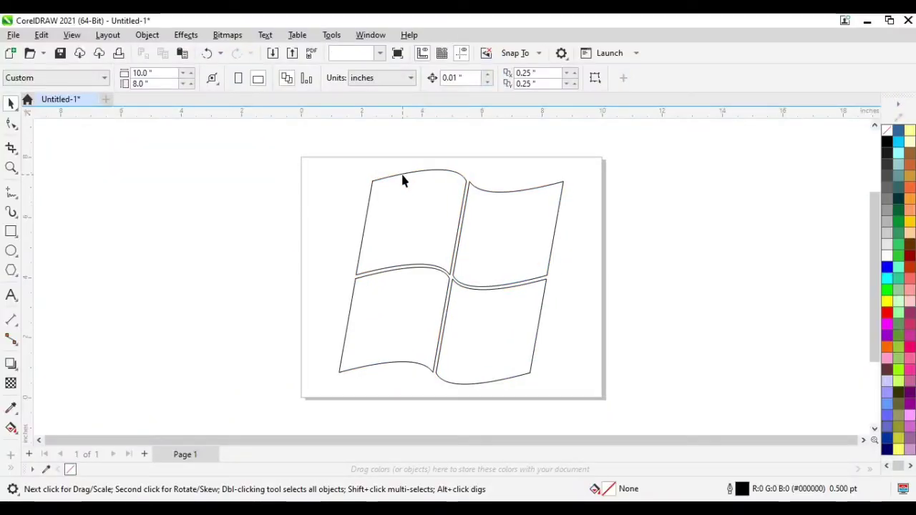
Fill the upper-left pane with orange #F65314 and a white 0.5 pt outline using the Smart Fill tool.
click(402, 180)
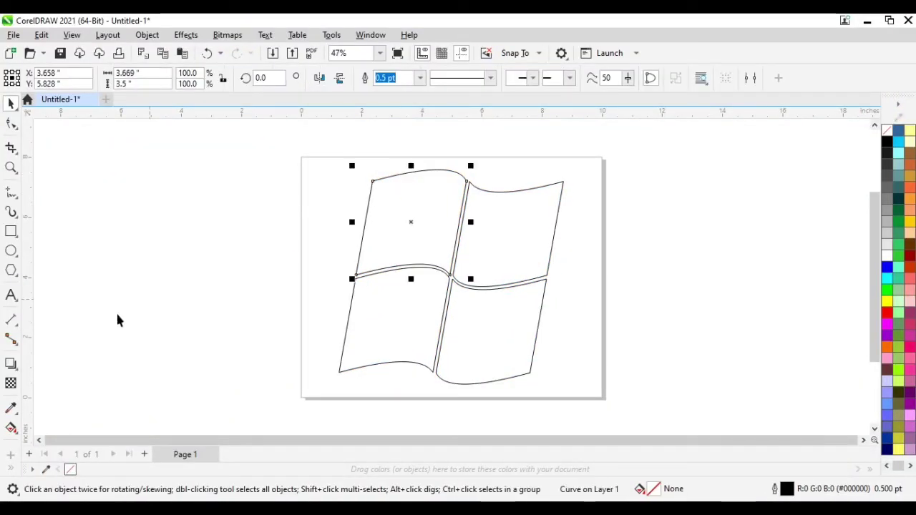
click(15, 437)
click(39, 441)
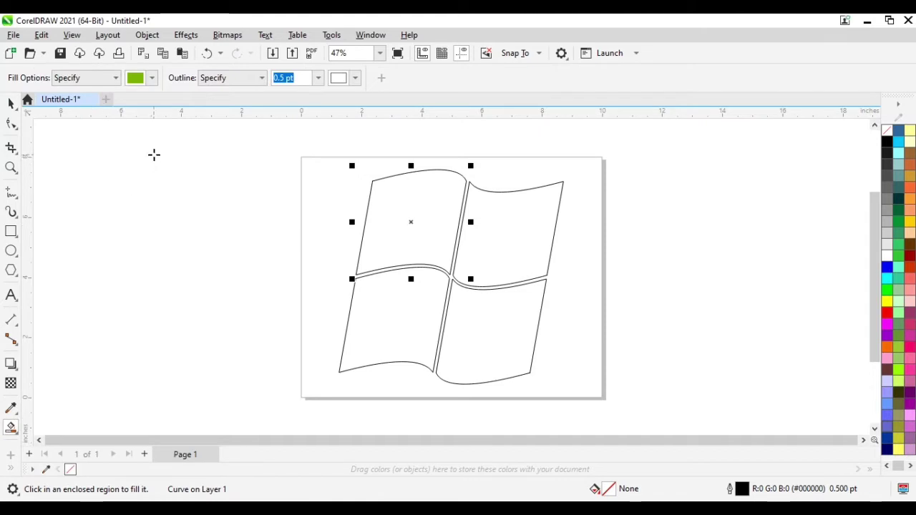
click(152, 79)
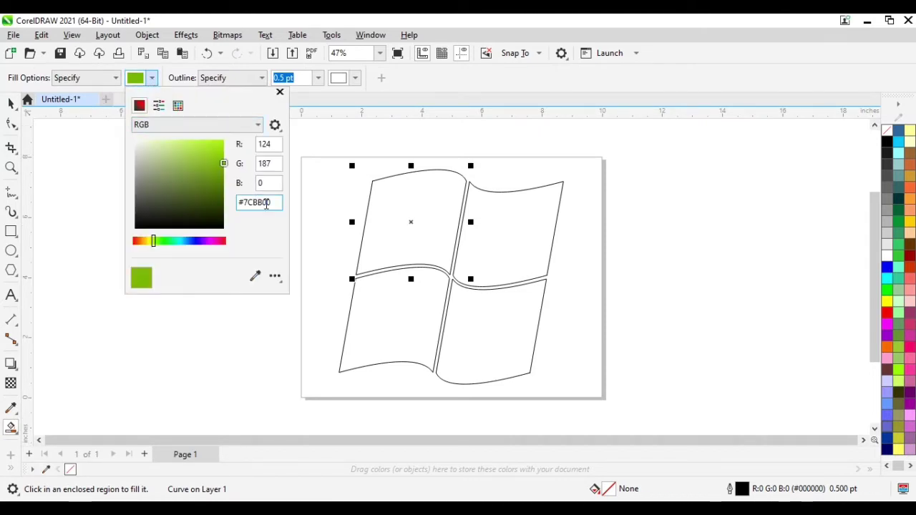
drag(279, 203, 243, 203)
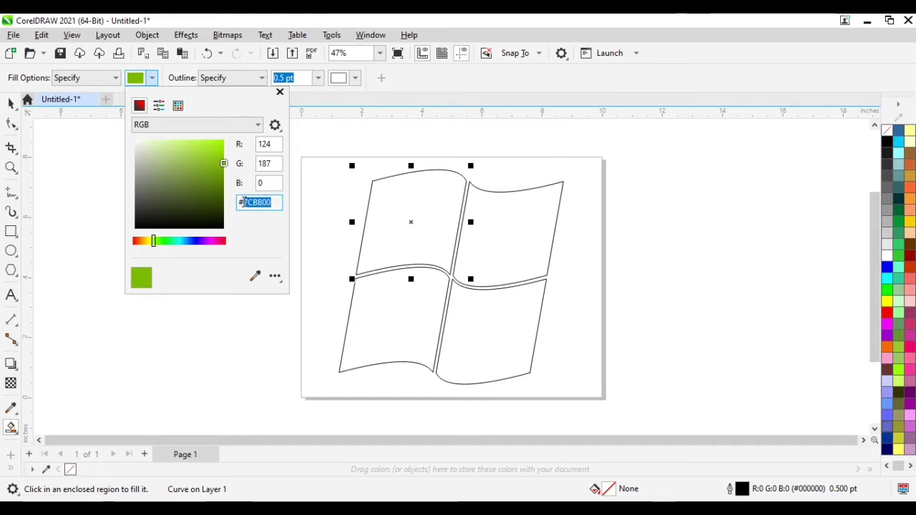
text(f)
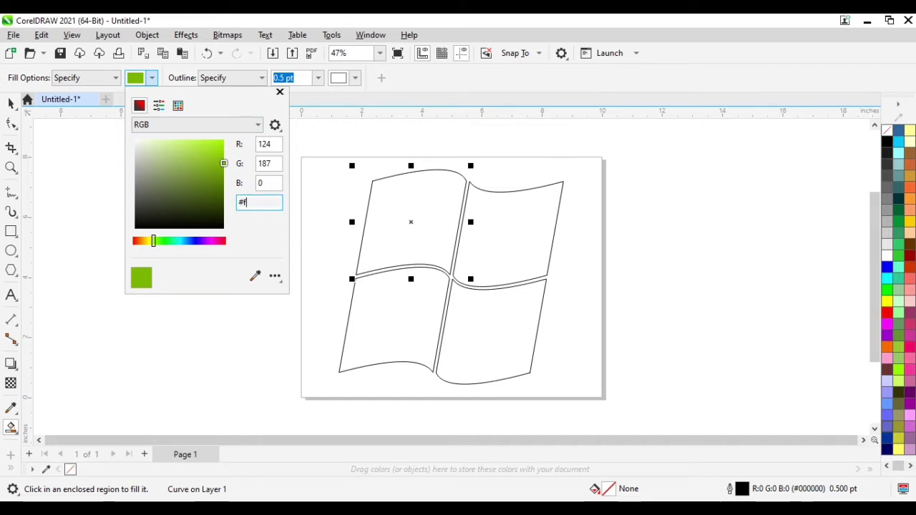
text(65314)
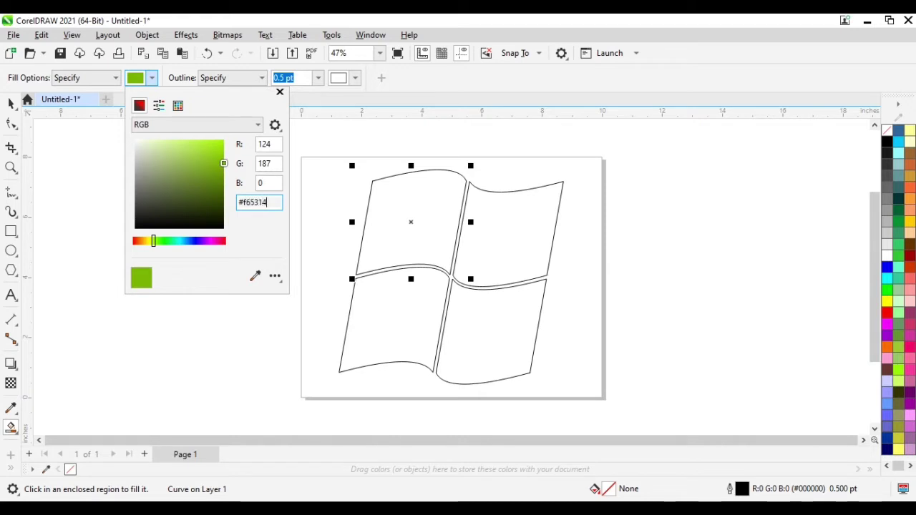
key(Return)
click(425, 222)
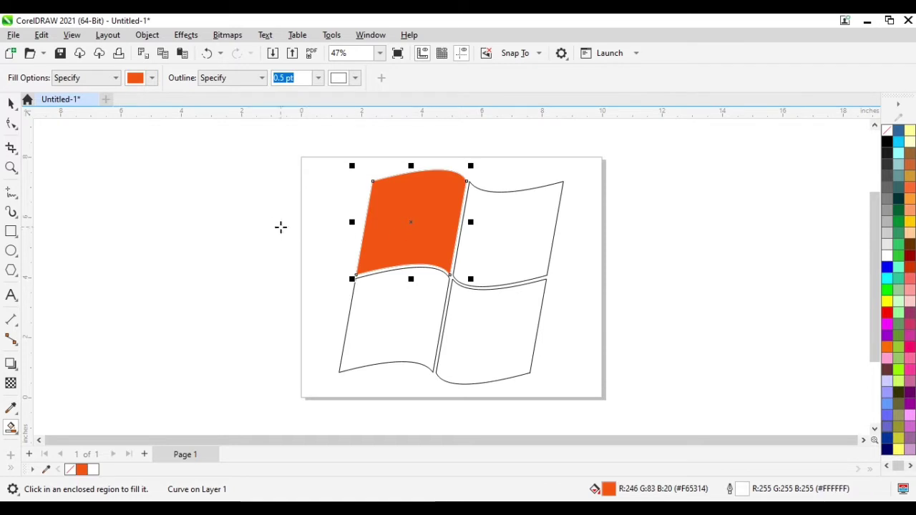
Set the smart fill colour to blue #00A1F1 and fill the lower-left pane with it.
click(152, 78)
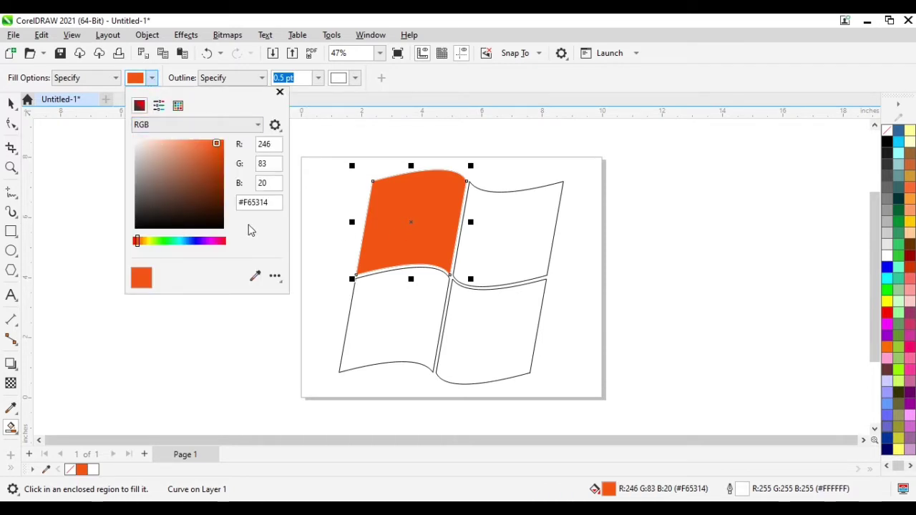
click(276, 202)
drag(276, 202, 244, 203)
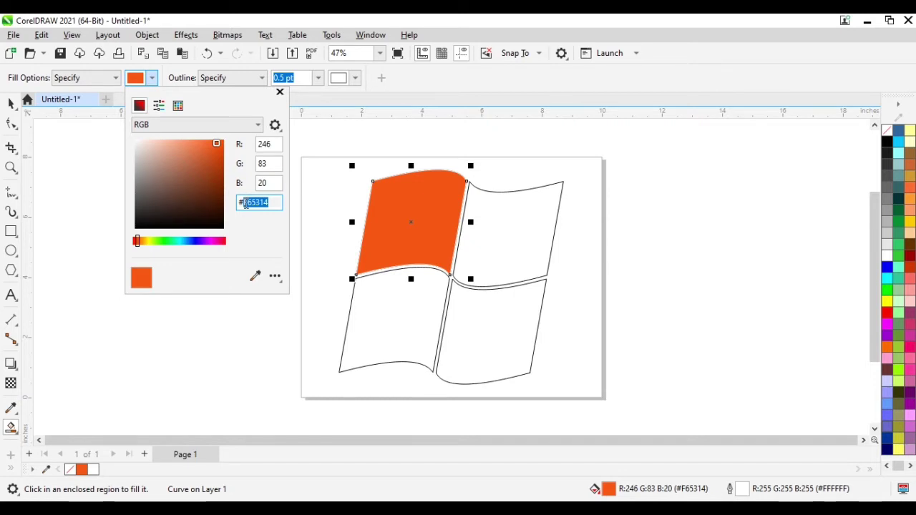
text(00)
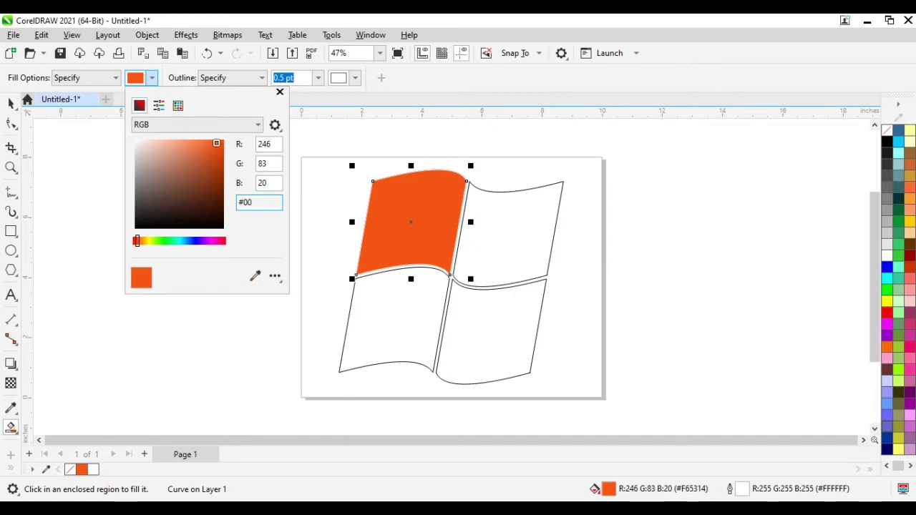
text(a)
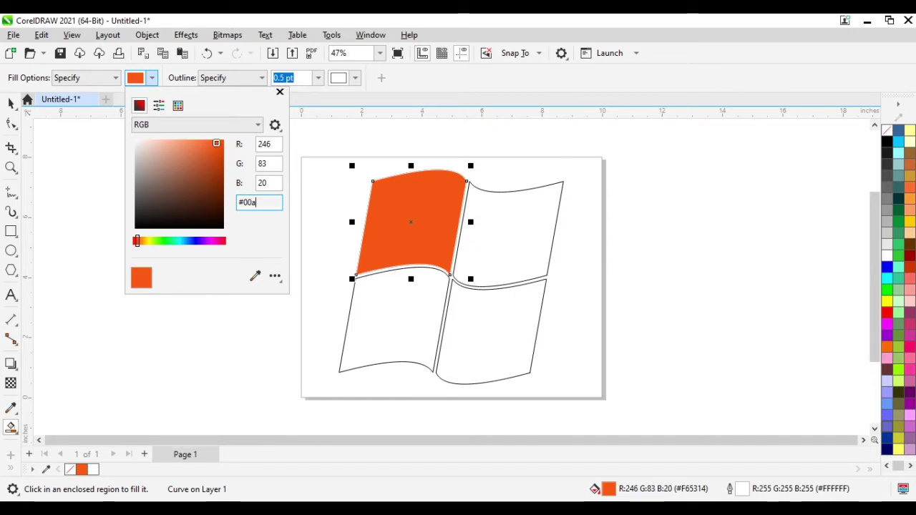
text(1f1)
key(Return)
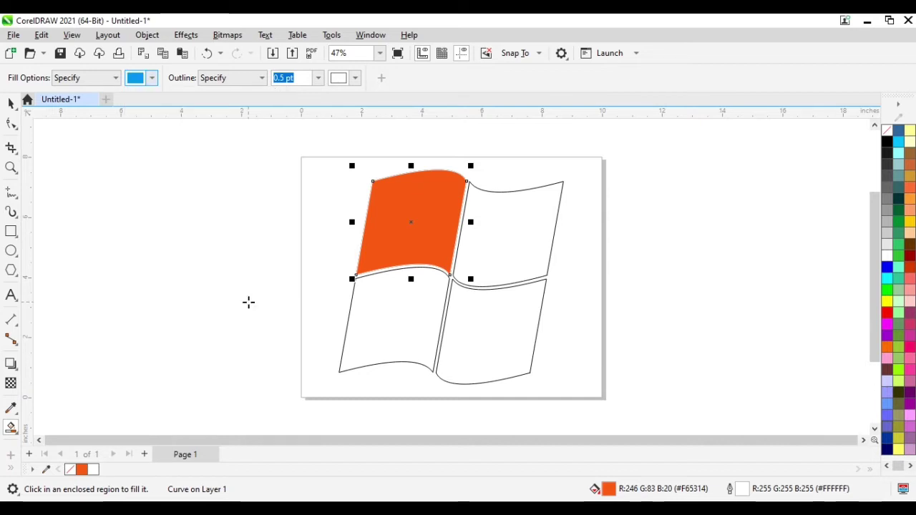
click(385, 319)
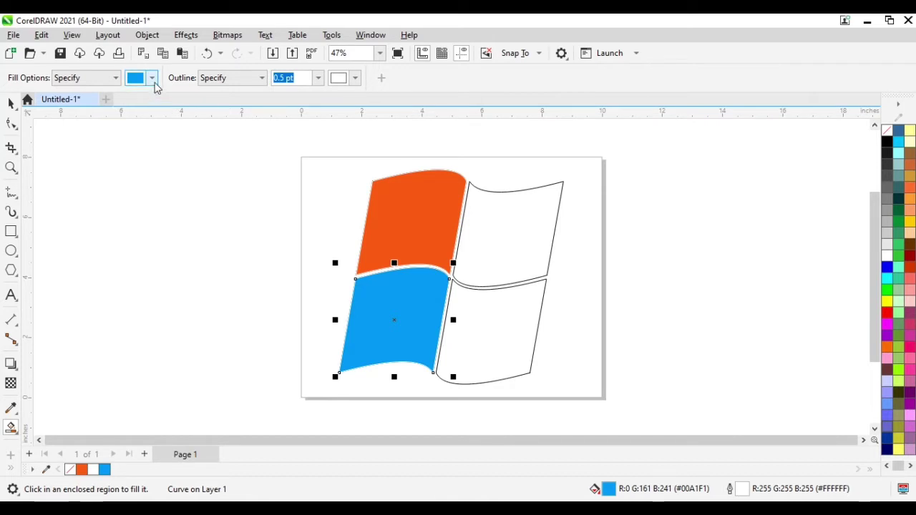
Set the smart fill colour to yellow #FFBB00 and fill the lower-right pane with it.
click(152, 79)
drag(270, 202, 259, 203)
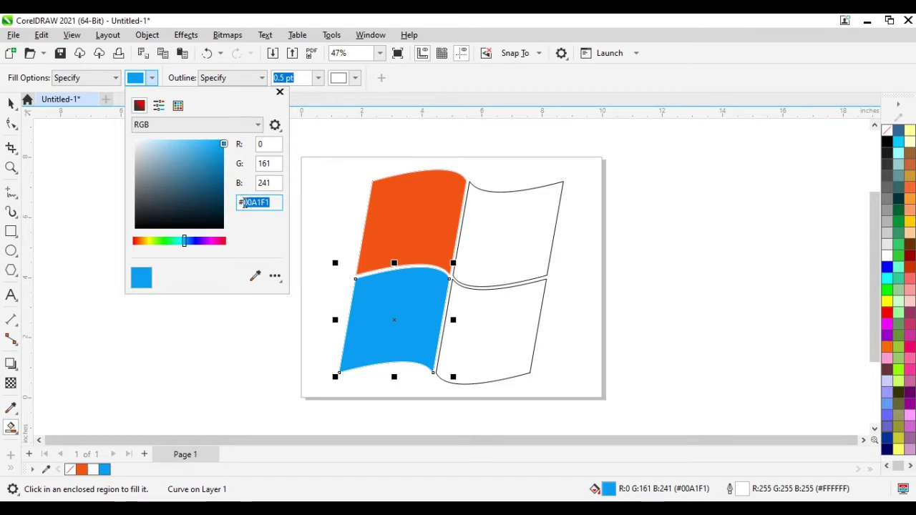
text(ffbb0)
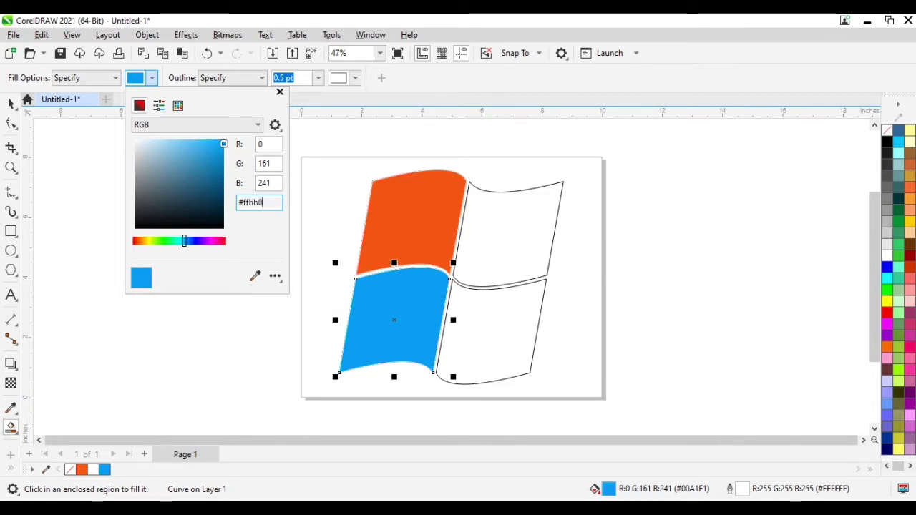
text(0)
key(Return)
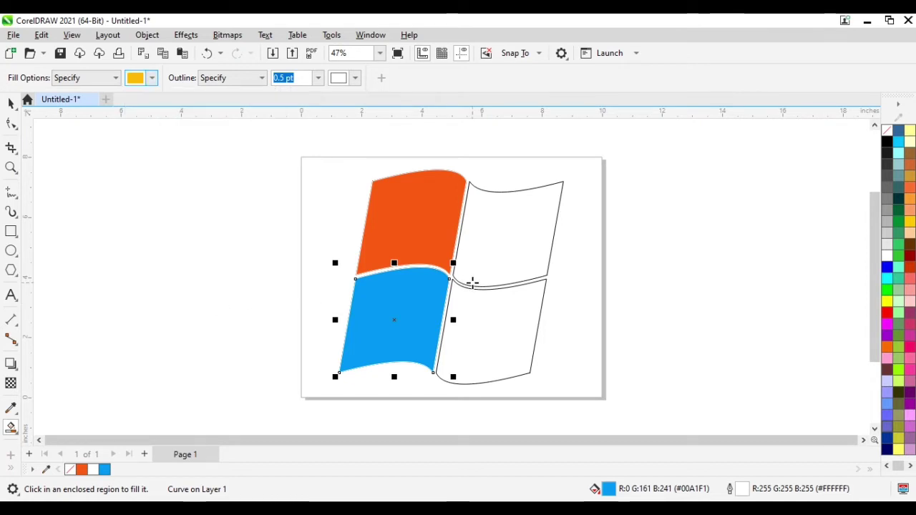
click(480, 328)
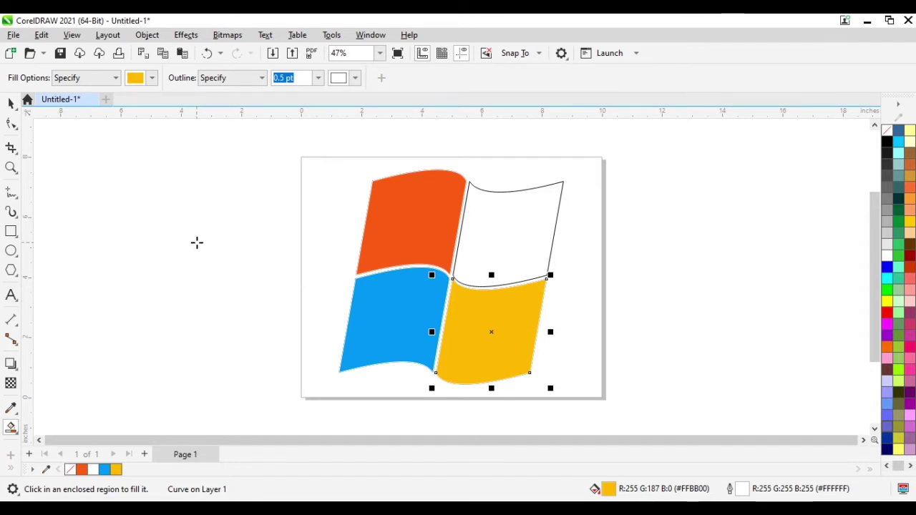
Set the smart fill colour to green #7CBB00 and fill the upper-right pane with it.
click(151, 78)
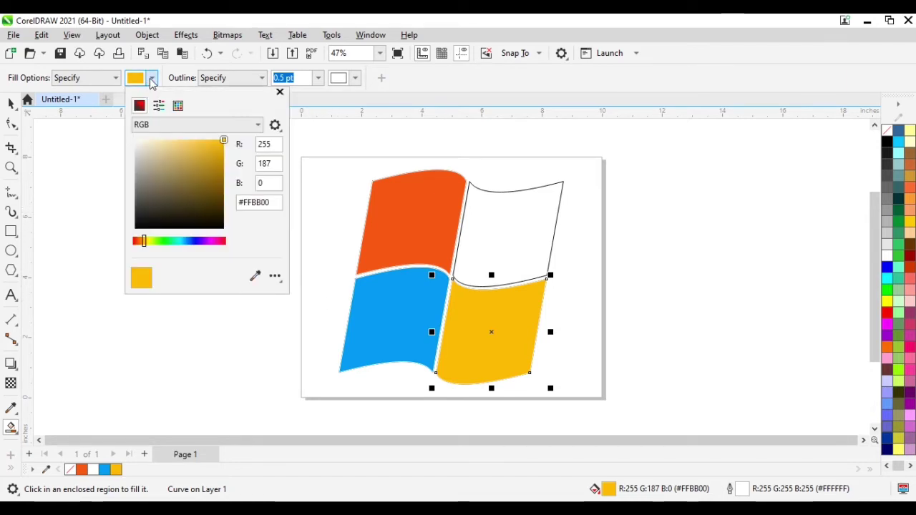
click(262, 203)
drag(274, 203, 243, 203)
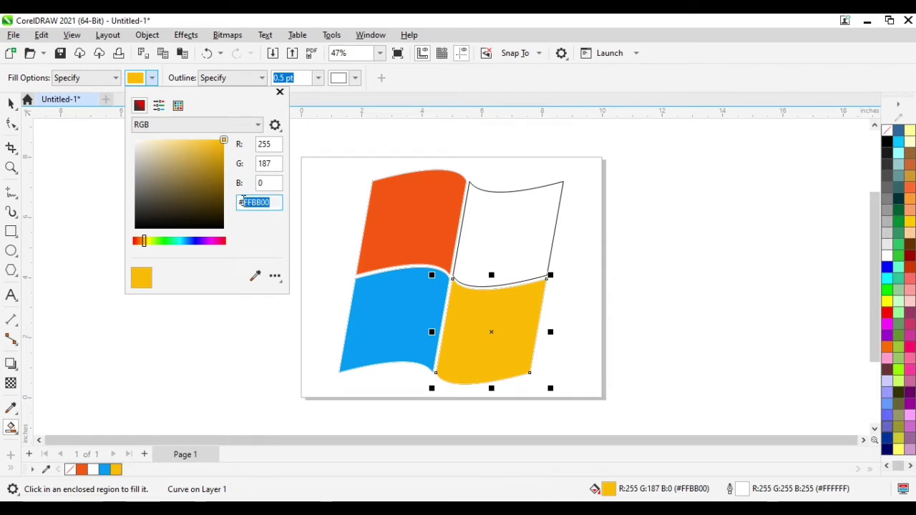
text(7cbb00)
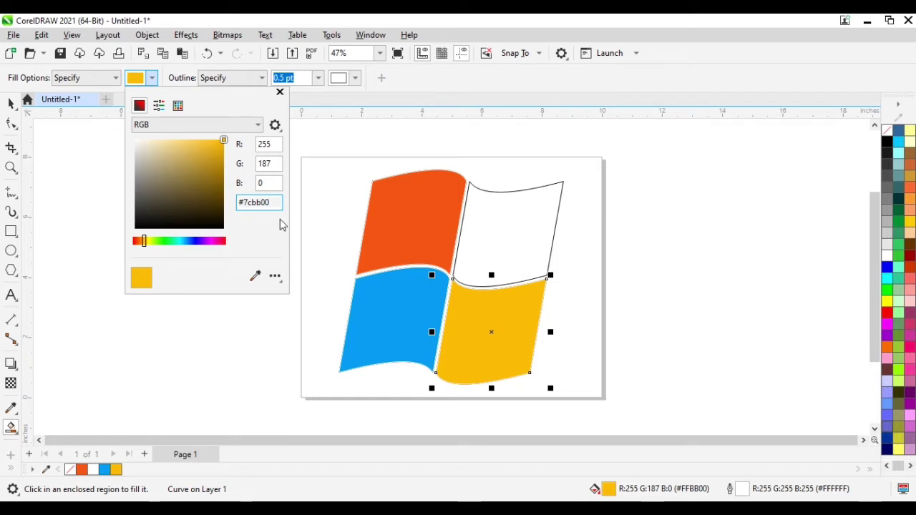
click(226, 319)
click(493, 235)
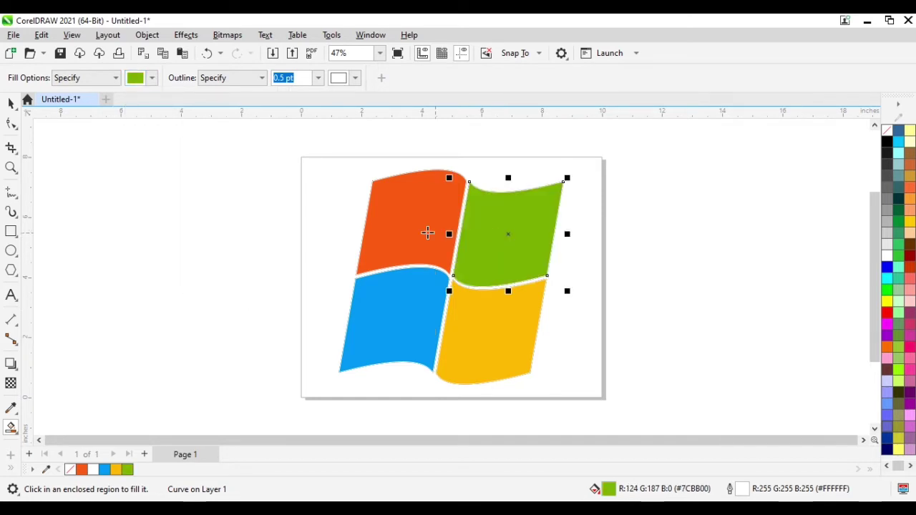
Duplicate all four panes in place and nudge the copy 0.04 inches left and 0.04 inches up for a 3D edge.
click(10, 103)
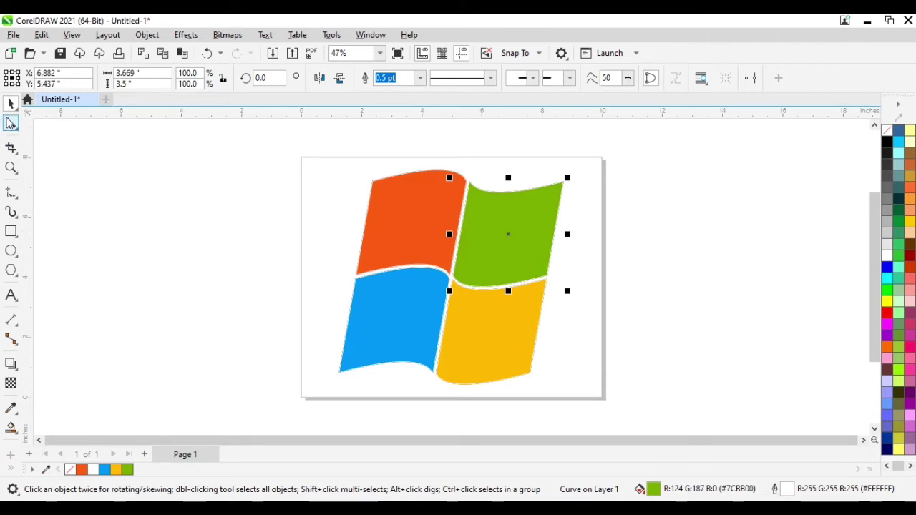
click(312, 182)
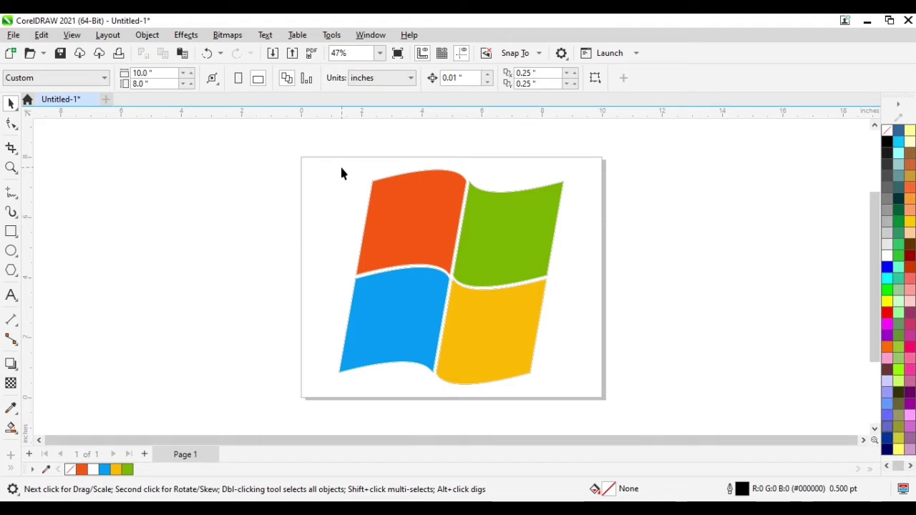
drag(326, 166, 568, 389)
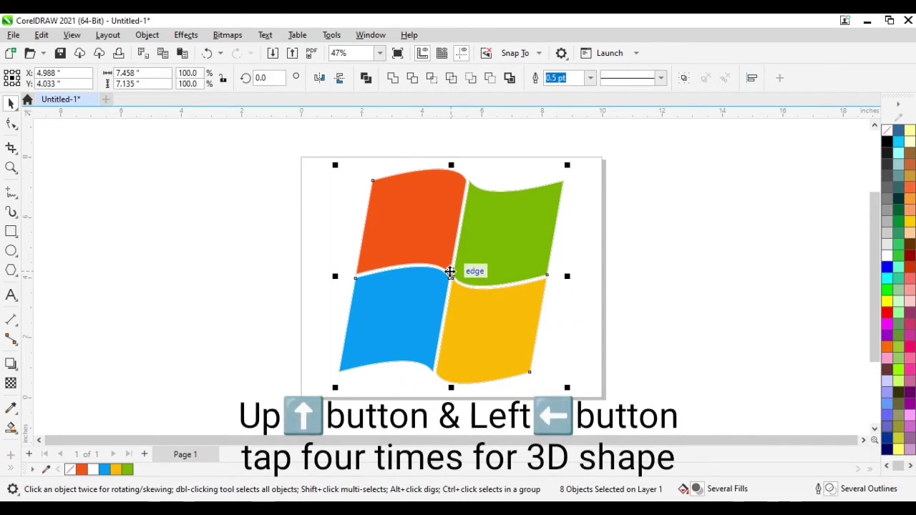
key(Left)
key(Left)
key(Left)
key(Left)
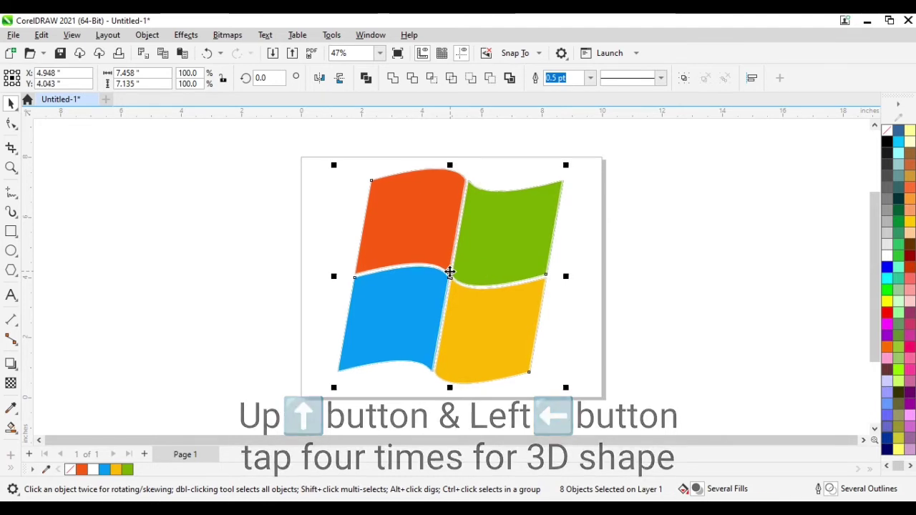
key(Up)
key(Up)
key(Up)
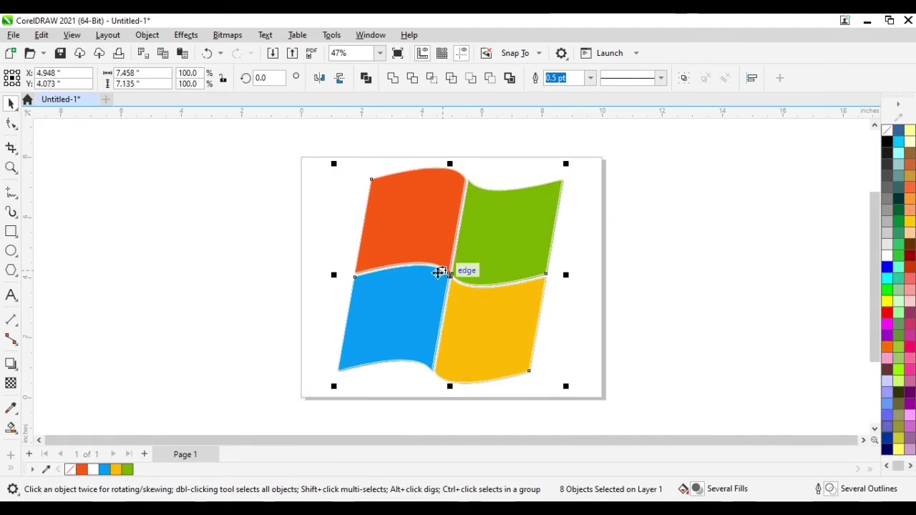
click(273, 237)
Apply an orange-to-white fountain fill to the front upper-left pane, fading from its outer corner toward the logo's centre, and adjust its start and midpoint.
click(398, 231)
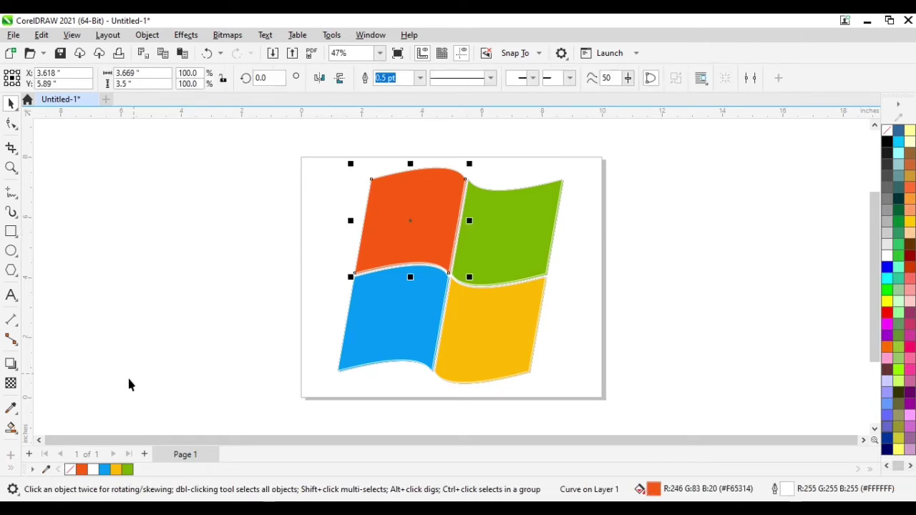
click(19, 438)
click(41, 428)
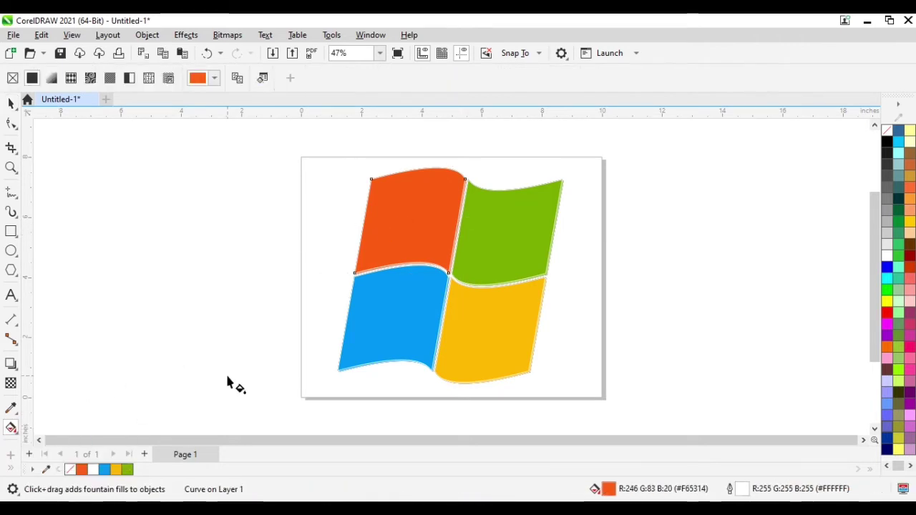
drag(372, 179, 461, 290)
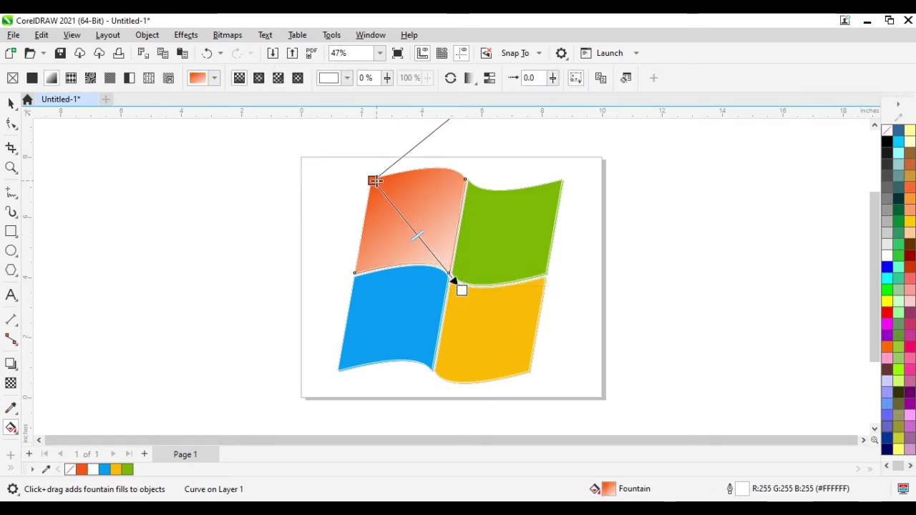
drag(373, 180, 397, 207)
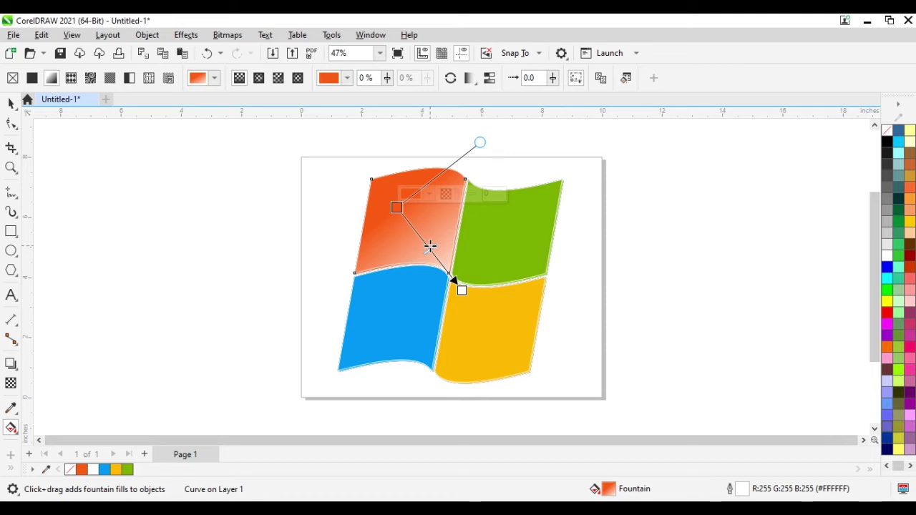
mouse_move(430, 247)
mouse_down()
mouse_move(420, 241)
mouse_move(428, 248)
mouse_up()
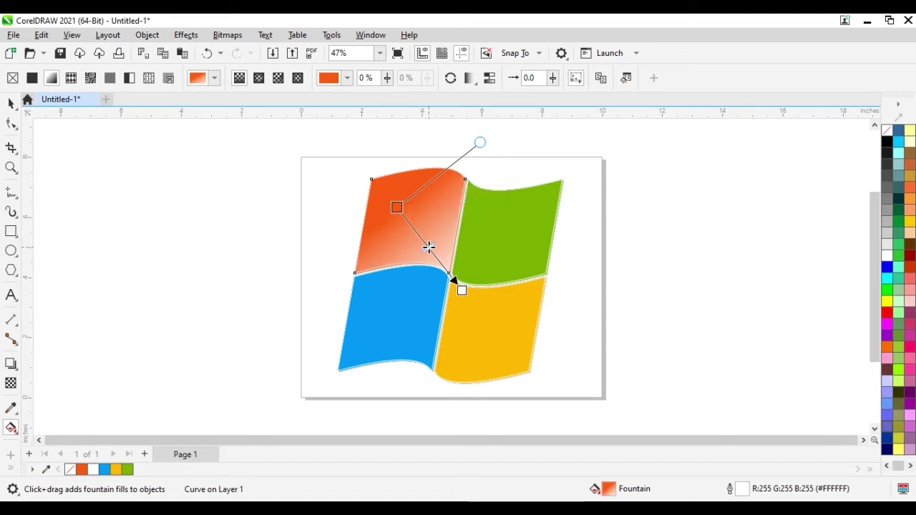
click(398, 208)
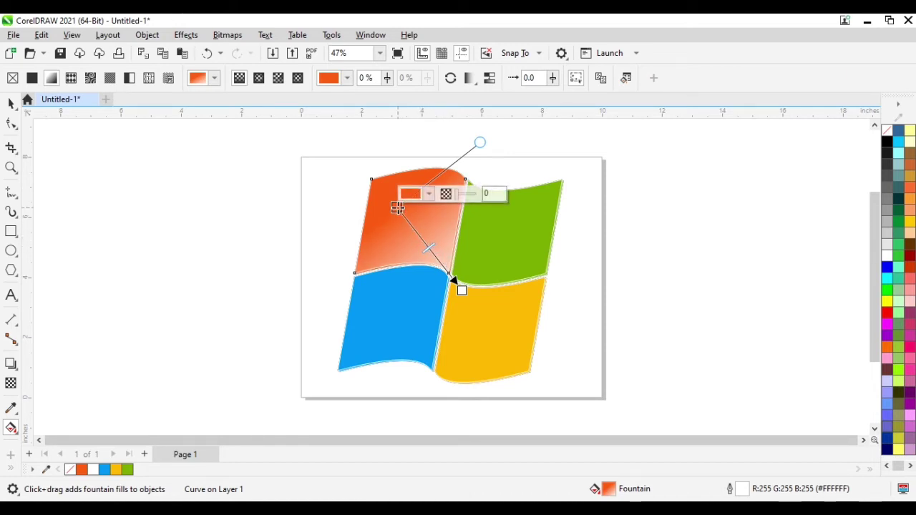
drag(397, 208, 387, 196)
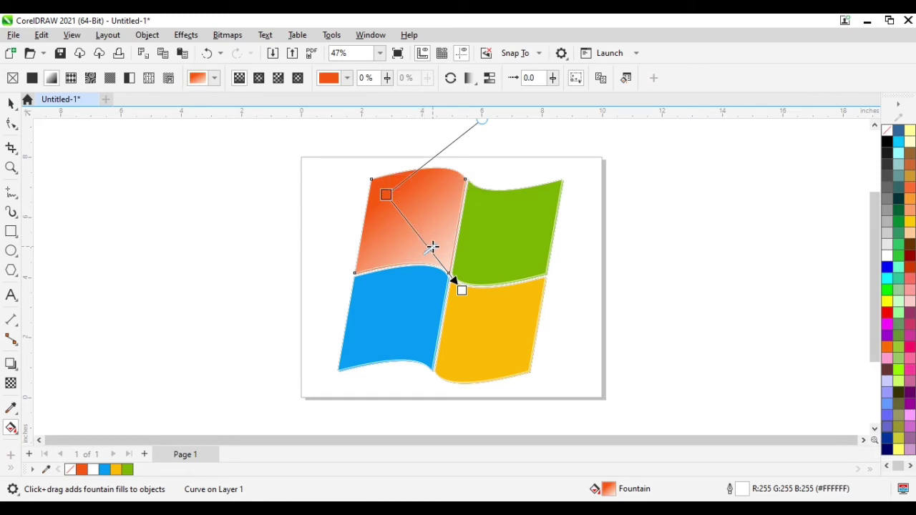
drag(433, 247, 434, 250)
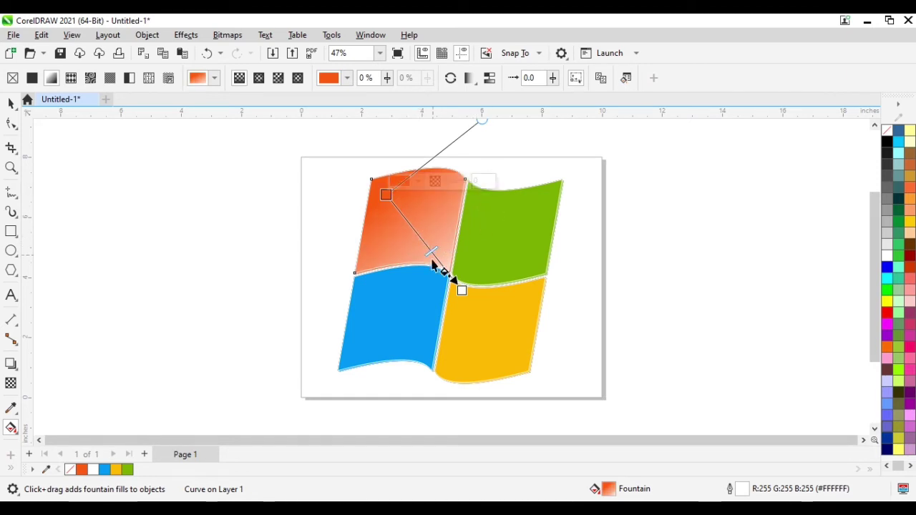
Apply a blue-to-white fountain fill to the front lower-left pane, fading from its outer corner past the logo's centre, and fine-tune the gradient.
click(394, 322)
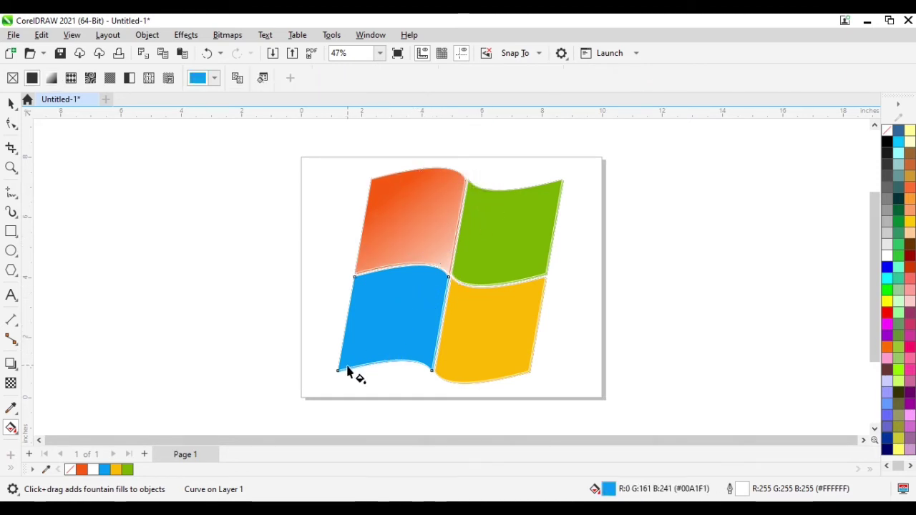
drag(339, 372, 471, 263)
drag(339, 370, 351, 354)
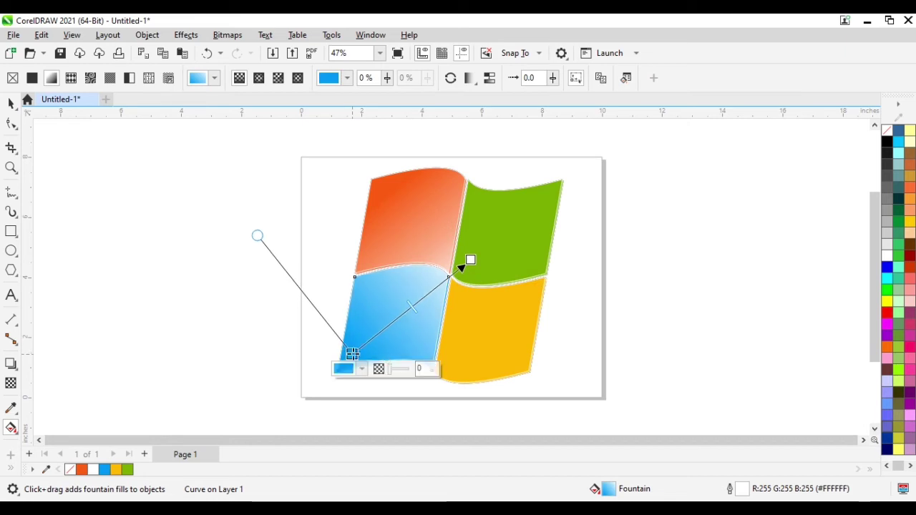
drag(420, 302, 421, 301)
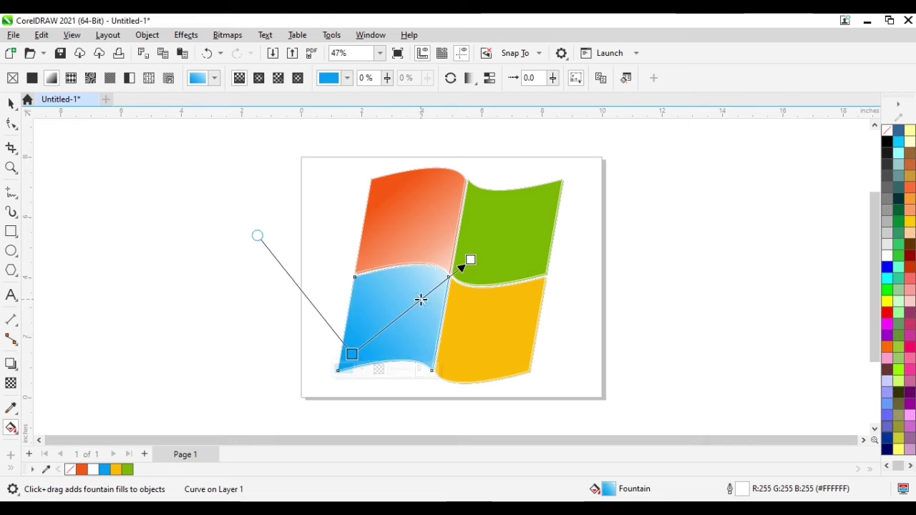
Apply a yellow-to-white fountain fill to the front lower-right pane, fading from its outer corner past the logo's centre, with the start moved slightly inward.
click(509, 353)
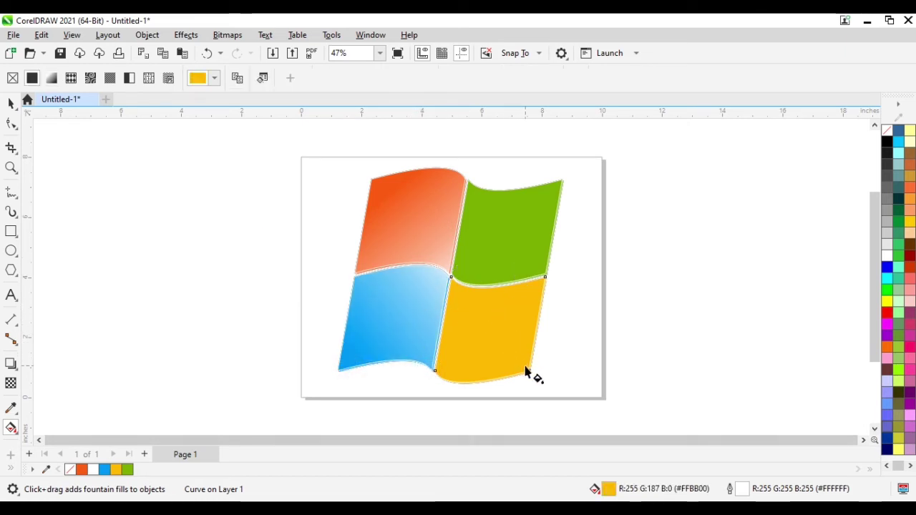
drag(529, 371, 441, 265)
drag(441, 268, 443, 271)
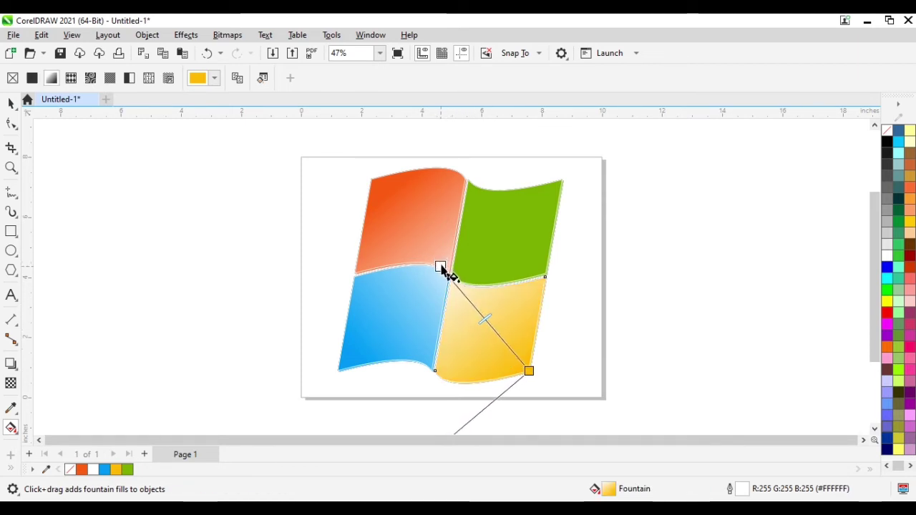
drag(528, 370, 521, 362)
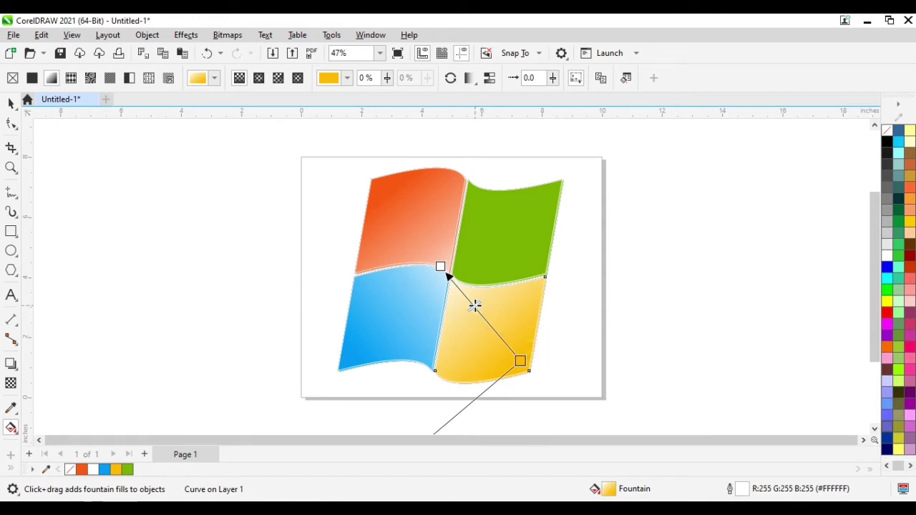
click(566, 322)
Apply a green-to-white fountain fill to the front upper-right pane, fading toward the logo's centre, and adjust both gradient ends.
click(562, 181)
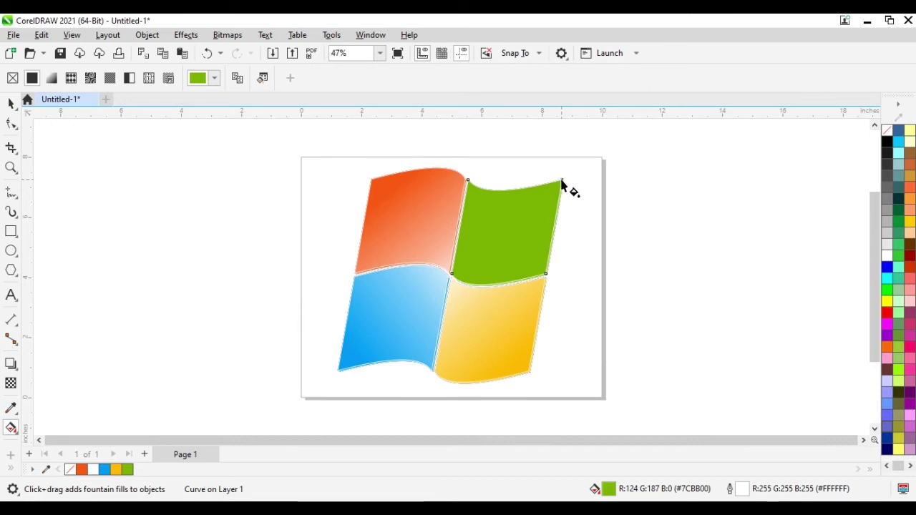
drag(561, 180, 434, 286)
drag(561, 181, 546, 193)
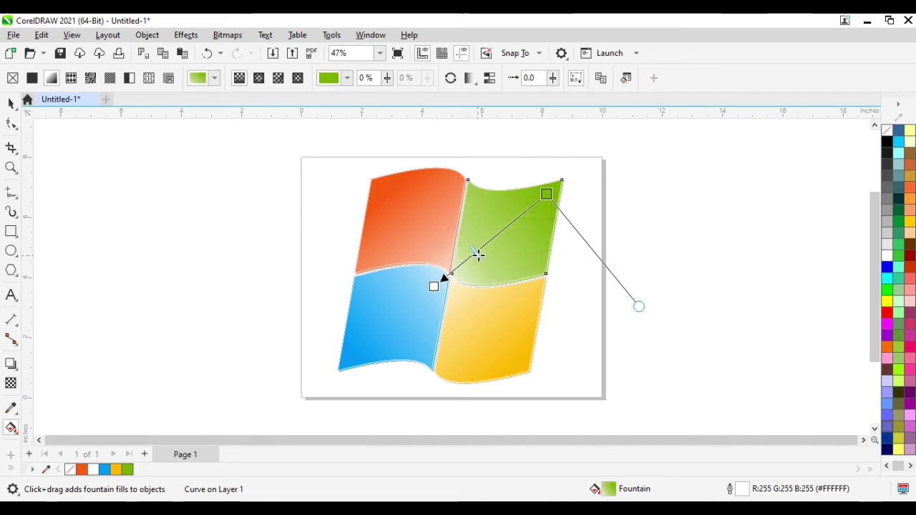
drag(434, 286, 428, 292)
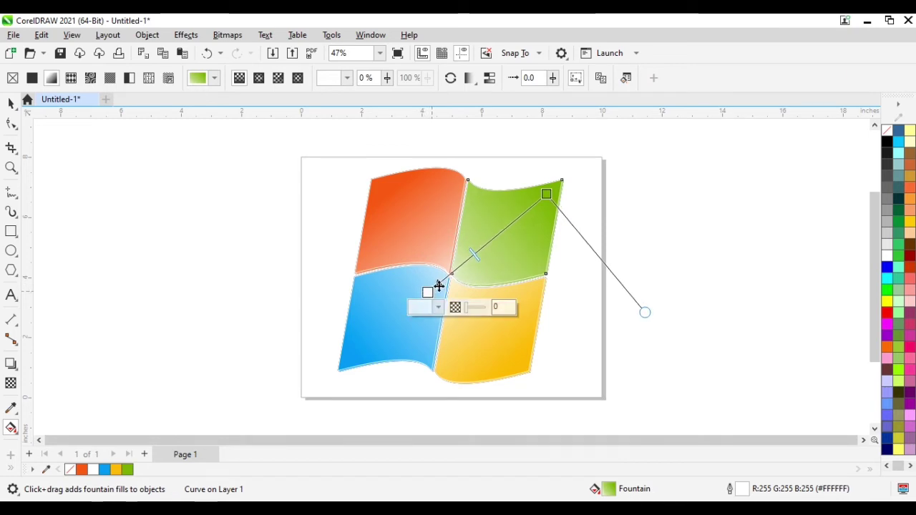
drag(546, 194, 535, 203)
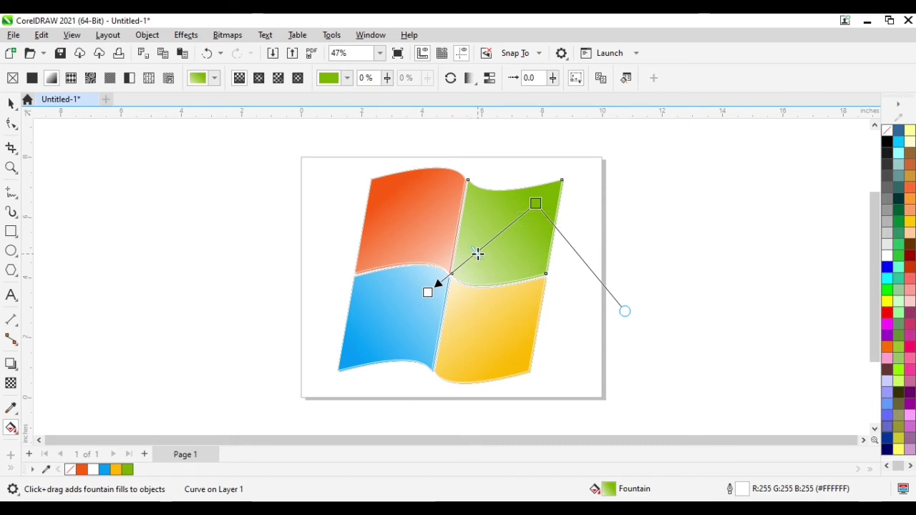
click(564, 341)
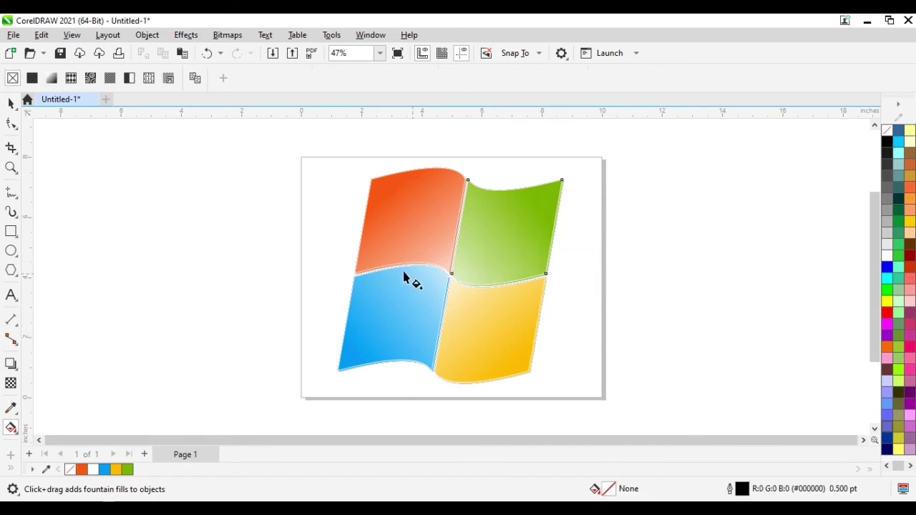
Select every pane of the logo, including the duplicates behind, and remove their outlines.
click(11, 104)
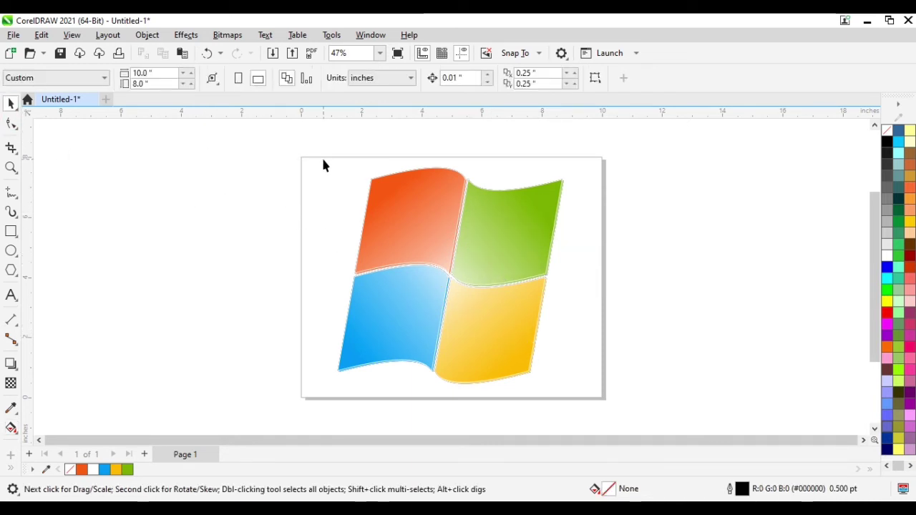
drag(313, 163, 492, 328)
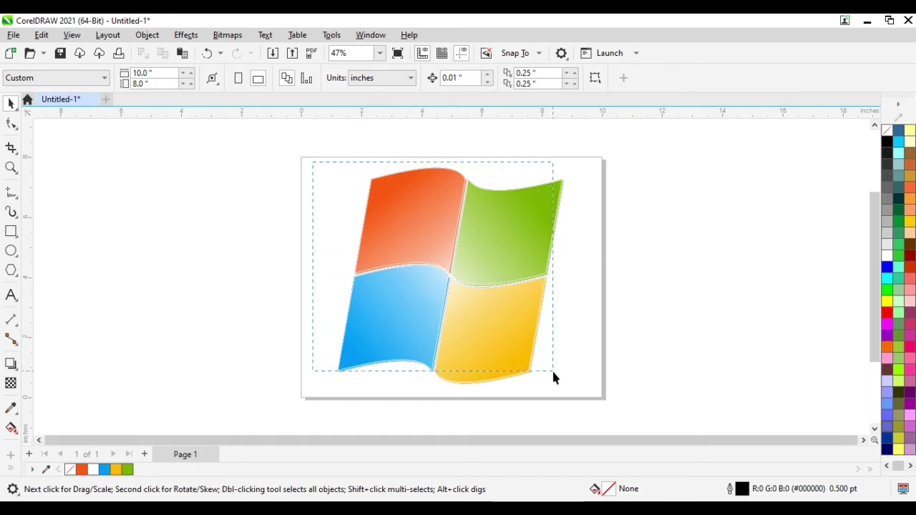
drag(580, 393, 579, 391)
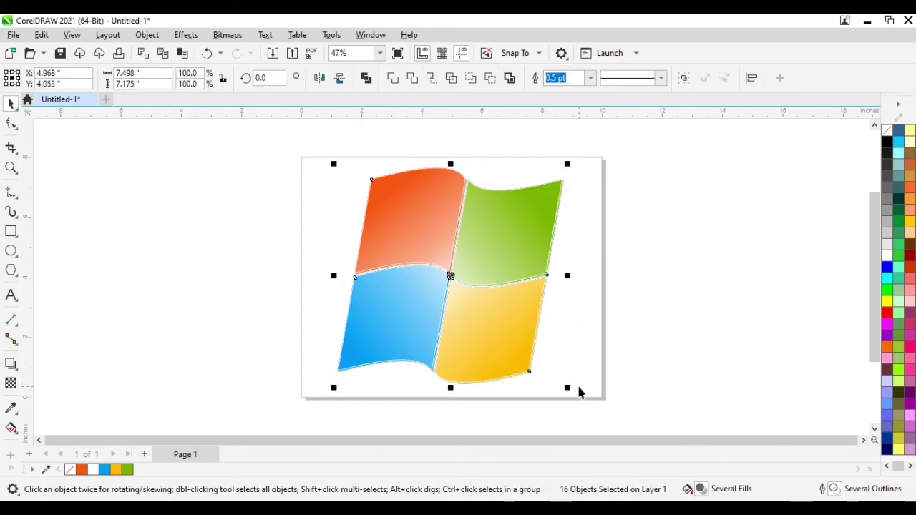
right_click(887, 136)
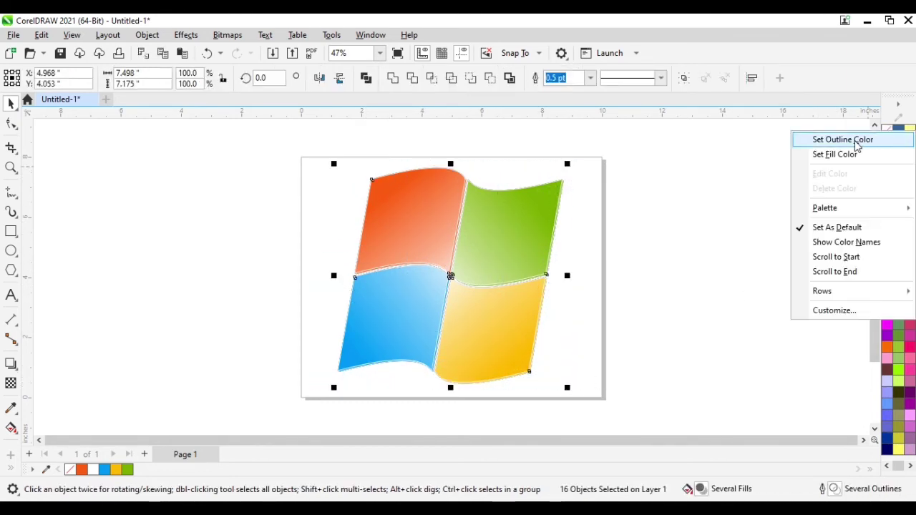
click(857, 142)
click(658, 224)
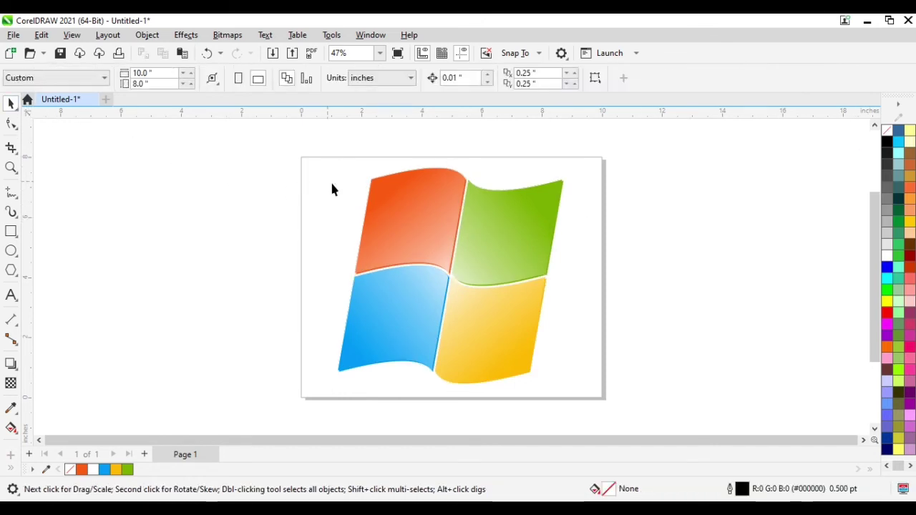
Select all the logo's panes and group them into one object.
drag(310, 165, 569, 373)
right_click(488, 276)
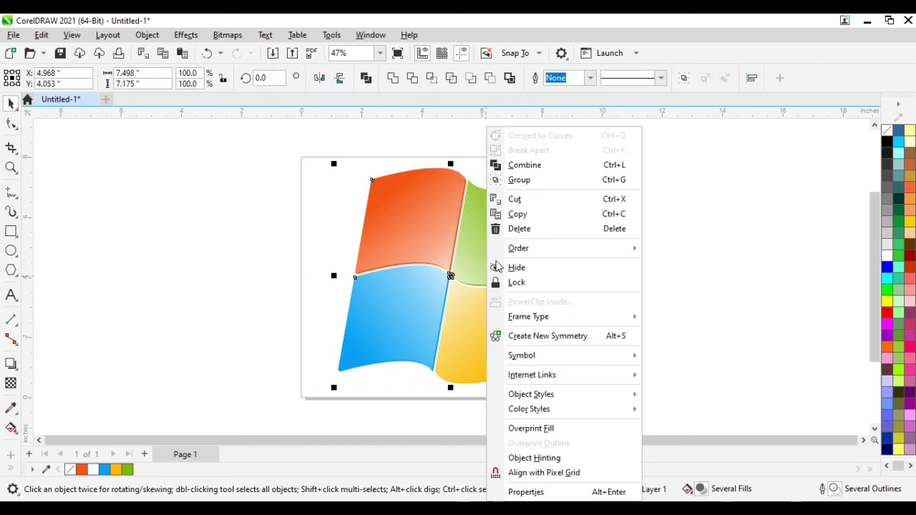
click(517, 183)
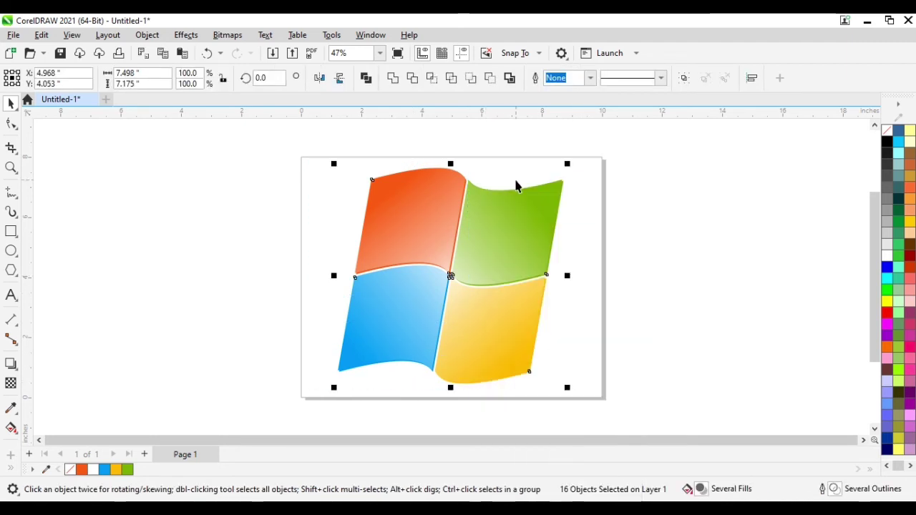
Add a soft black drop shadow to the grouped logo, cast from its centre slightly toward the lower right.
click(11, 363)
drag(450, 275, 546, 387)
click(238, 241)
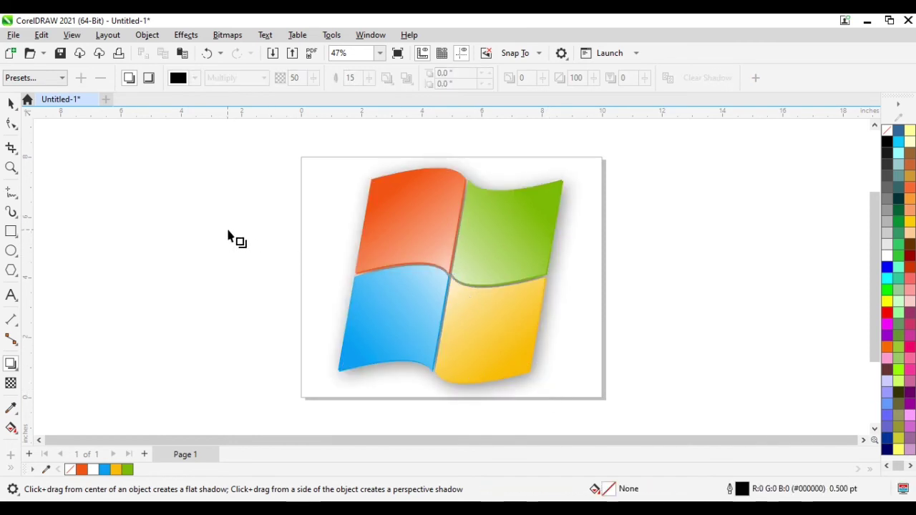
Export the logo as a JPG named Windows in the YT pictures folder, with RGB Color (24-bit) and Highest quality.
click(13, 34)
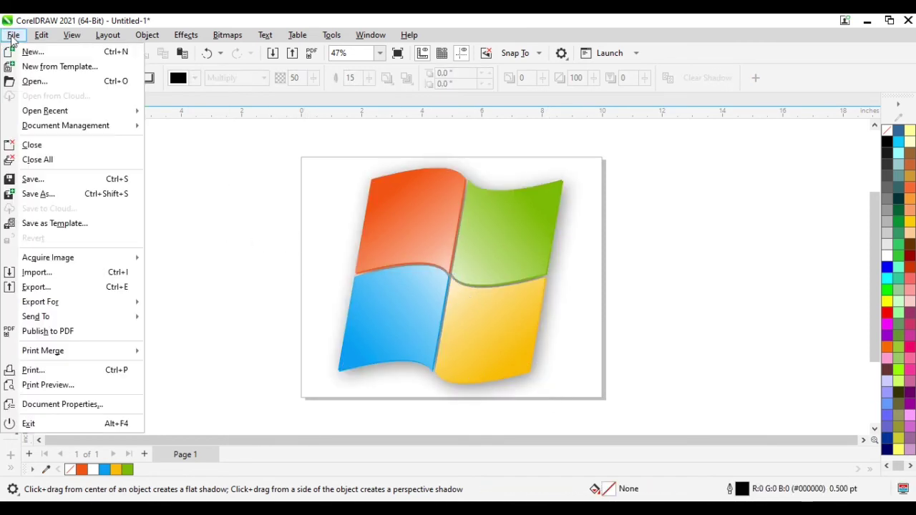
click(41, 288)
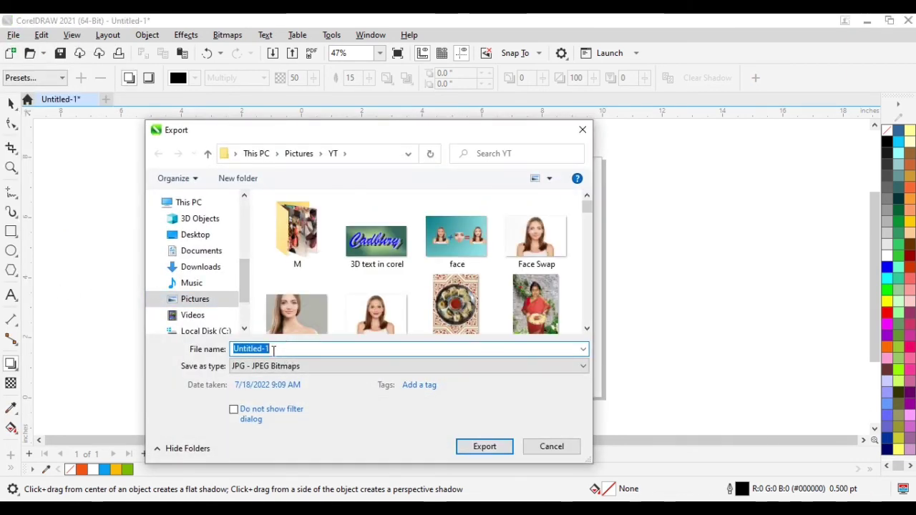
text(Windows)
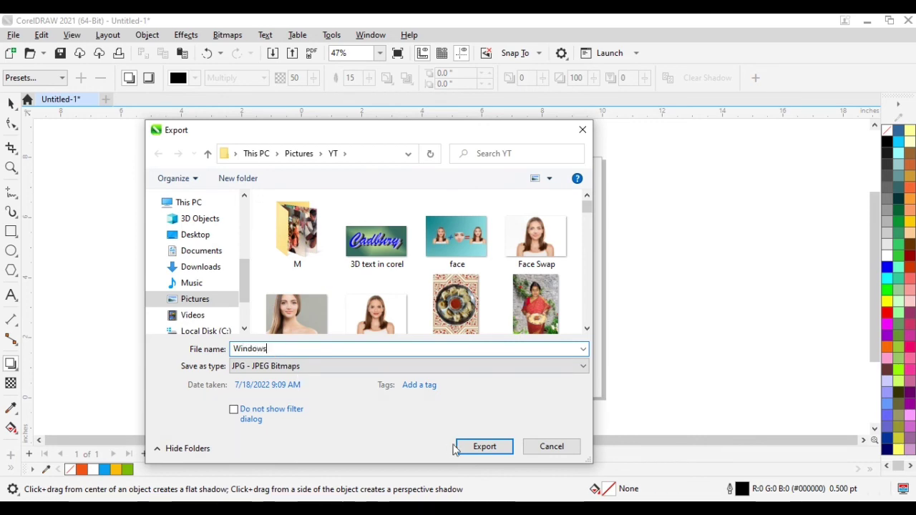
click(484, 446)
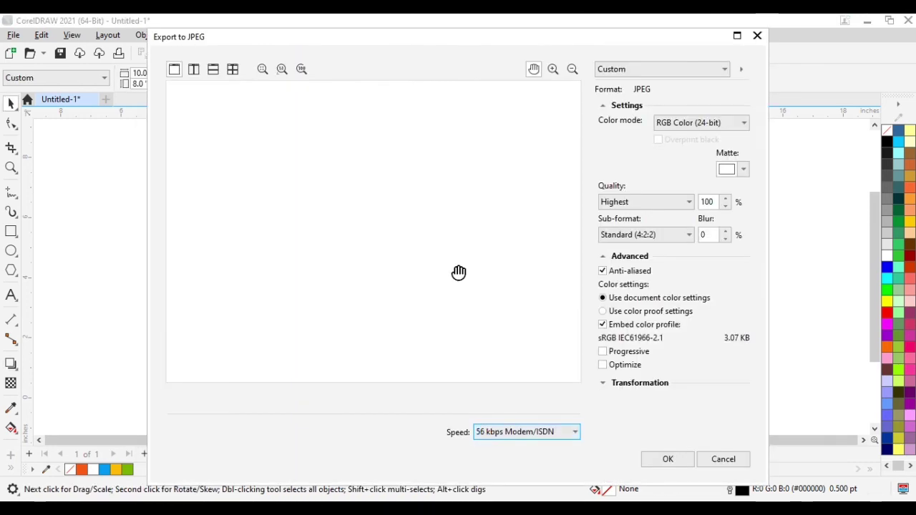
click(667, 460)
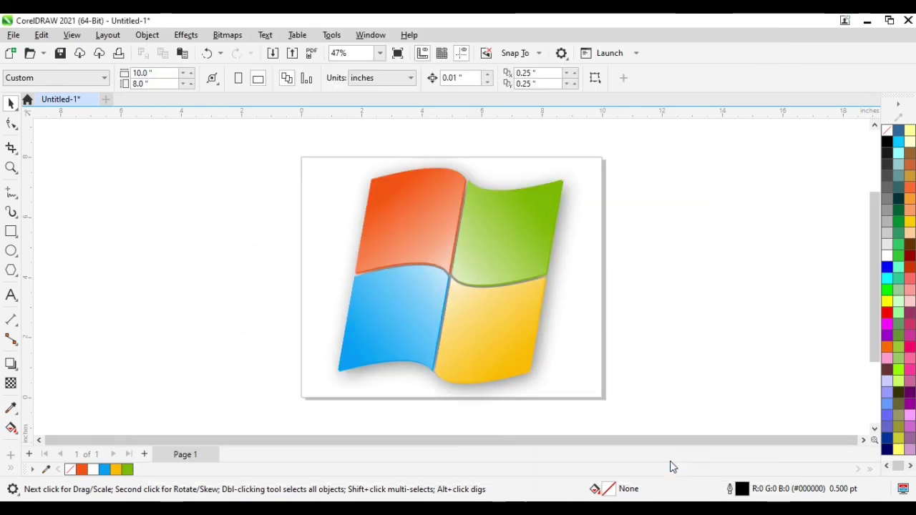